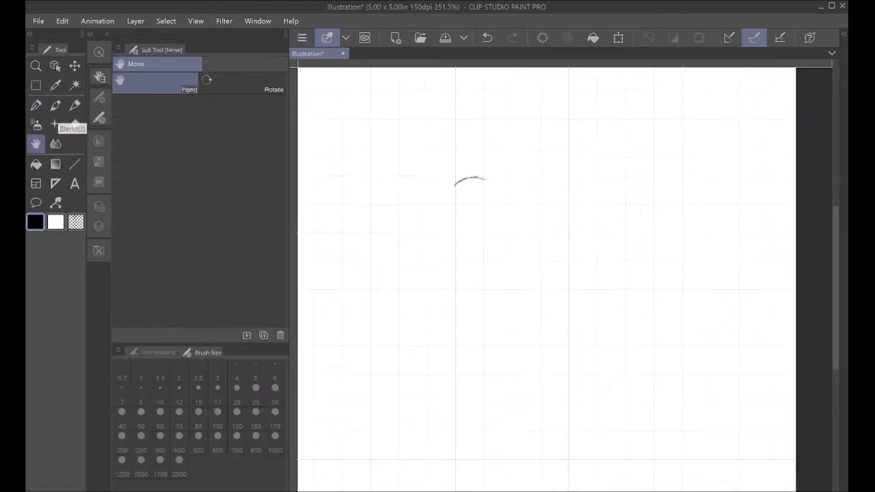
- Sketch the bird's crown, nape and long sloping back with the G-pen at size 1
click(36, 105)
drag(438, 140, 473, 128)
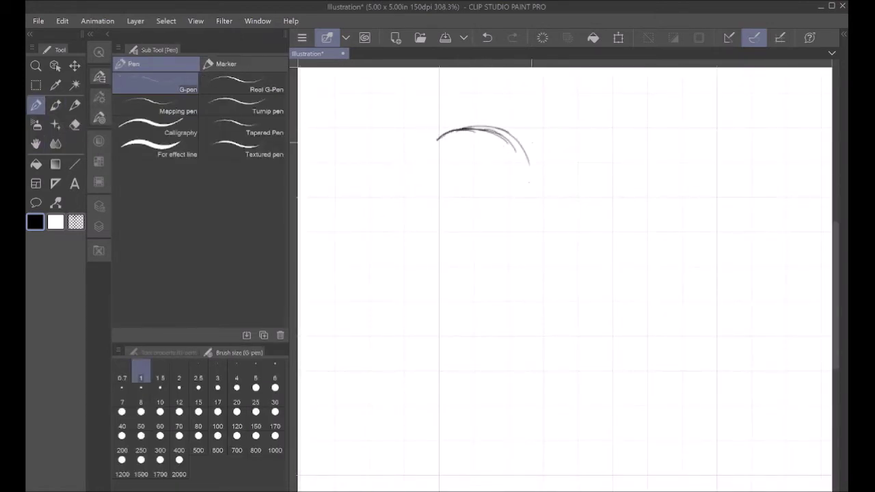
drag(545, 218, 684, 380)
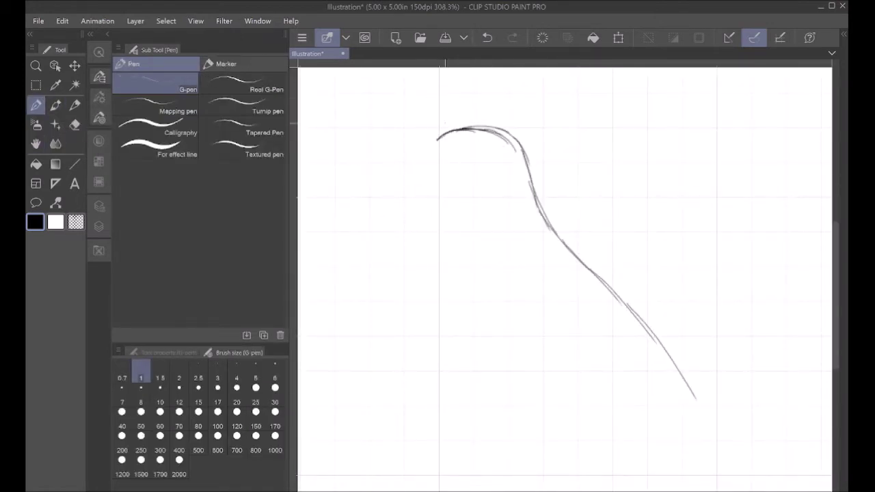
- Clean up the front end of the crown line and sketch the beak, throat and breast curve
click(74, 125)
mouse_move(452, 131)
mouse_down()
mouse_move(432, 146)
mouse_move(468, 127)
mouse_up()
click(36, 105)
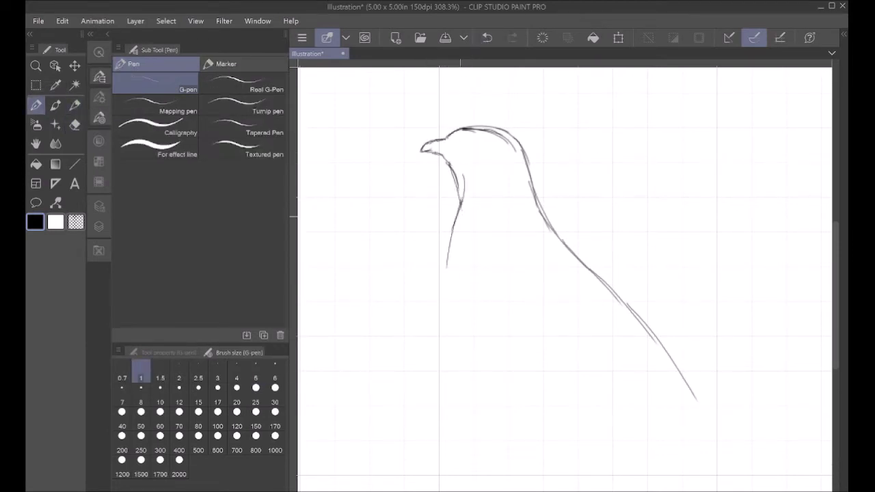
drag(449, 232, 454, 342)
drag(455, 255, 466, 384)
- Sketch the lower breast, rounded belly, rump and pointed tail to close the bird's body outline
click(37, 144)
mouse_move(570, 348)
mouse_down()
mouse_move(504, 241)
mouse_move(502, 283)
mouse_up()
click(36, 105)
drag(380, 246, 403, 333)
drag(385, 270, 433, 405)
drag(504, 433, 609, 423)
mouse_move(628, 339)
mouse_down()
mouse_move(649, 352)
mouse_move(620, 413)
mouse_up()
drag(633, 342, 605, 424)
drag(658, 331, 623, 409)
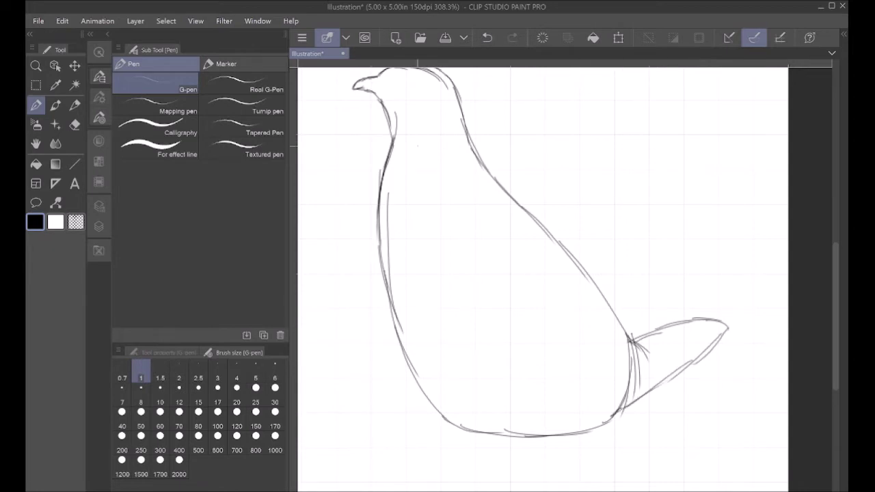
- Erase the flat belly bottom and redraw it as a thigh with a slanted leg and flat foot below
key(space)
drag(510, 344, 485, 230)
key(e)
drag(524, 319, 474, 314)
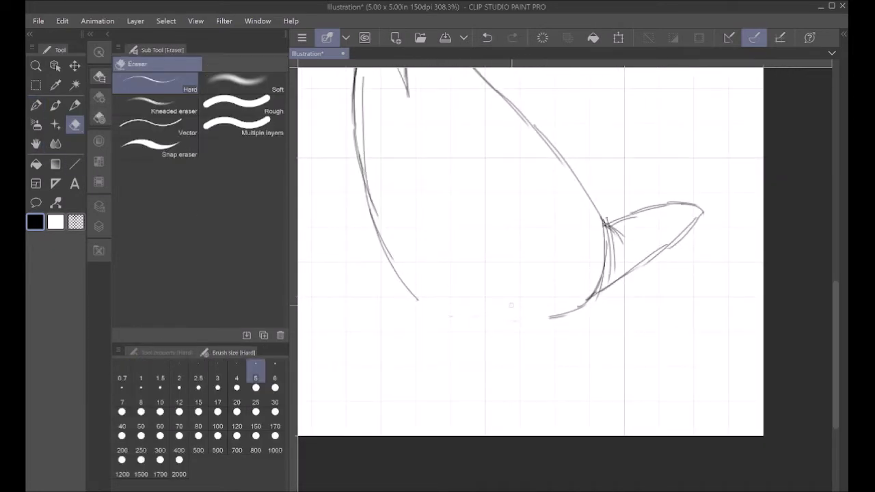
key(p)
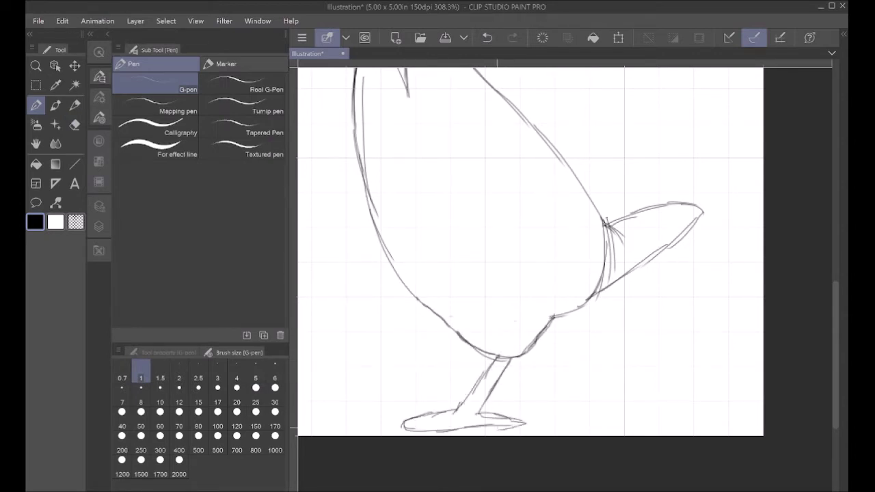
- Erase the rough foot outline and redraw it, adding a second leg and foot beside the first
click(36, 144)
scroll(566, 281, down, 2)
scroll(565, 281, up, 4)
mouse_move(565, 341)
mouse_down()
mouse_move(566, 283)
mouse_move(650, 228)
mouse_up()
click(74, 124)
drag(587, 388, 465, 399)
drag(465, 398, 400, 387)
mouse_move(549, 397)
mouse_down()
mouse_move(561, 383)
mouse_move(581, 382)
mouse_up()
click(36, 106)
mouse_move(483, 367)
mouse_down()
mouse_move(411, 380)
mouse_move(558, 386)
mouse_up()
drag(507, 374, 559, 380)
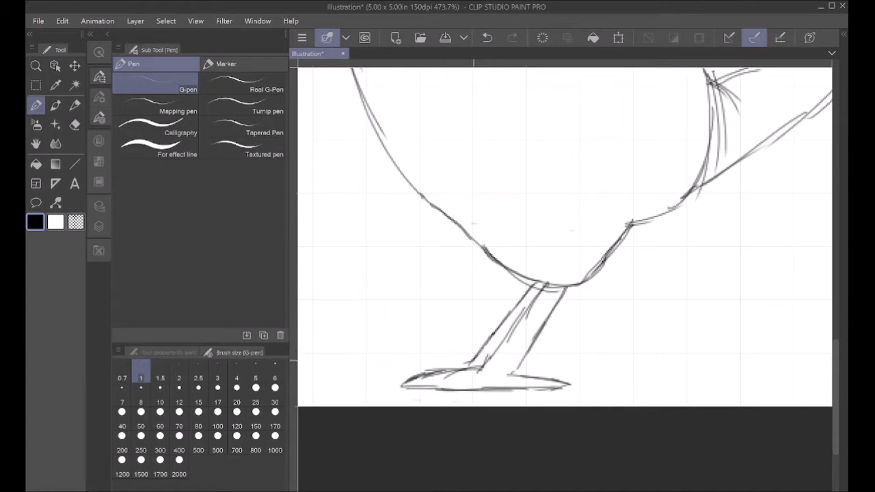
- Set up the Rough pencil in white at brush size 25 for painting on Layer 1
drag(561, 240, 594, 410)
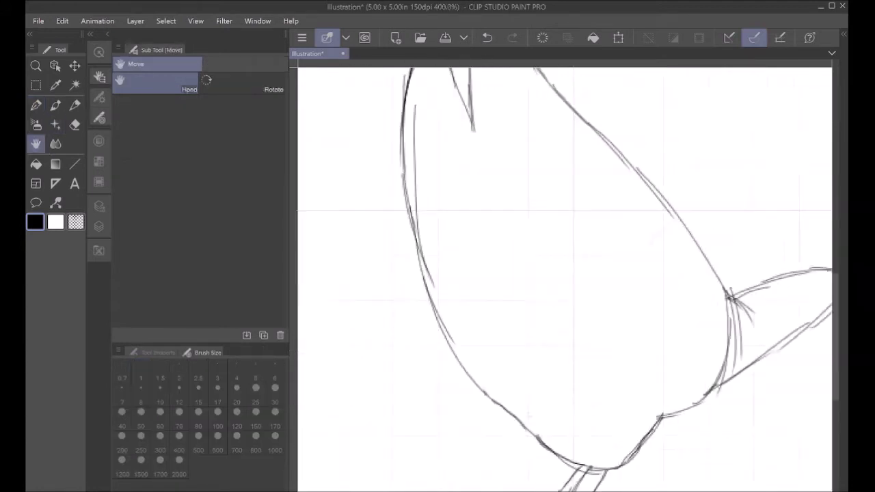
scroll(565, 280, down, 5)
scroll(457, 142, up, 4)
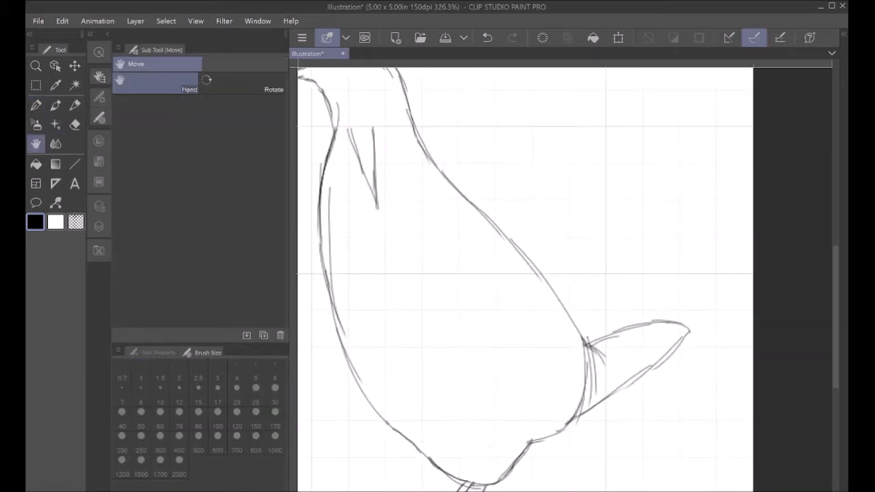
click(75, 106)
click(99, 142)
click(143, 167)
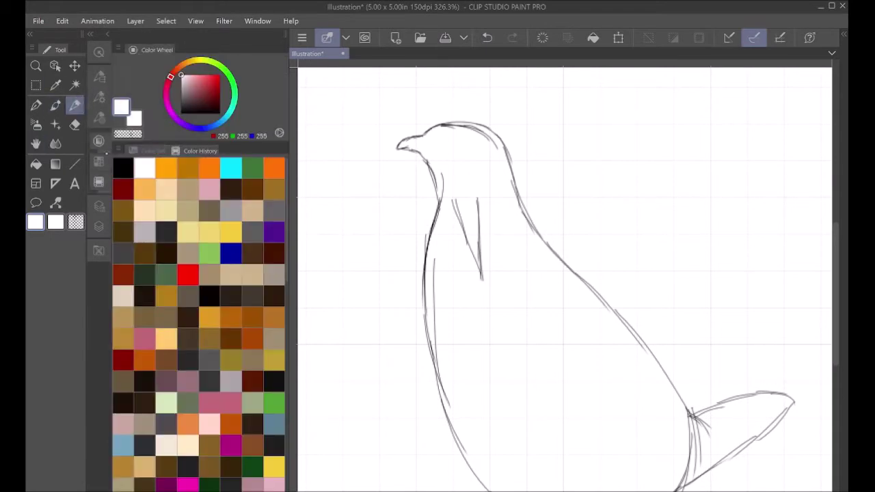
click(99, 76)
click(99, 226)
click(208, 271)
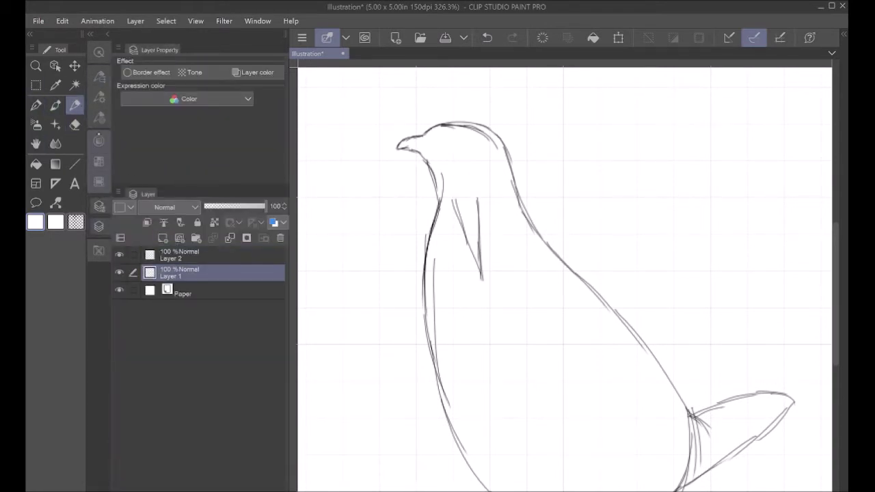
click(99, 141)
click(99, 76)
click(256, 394)
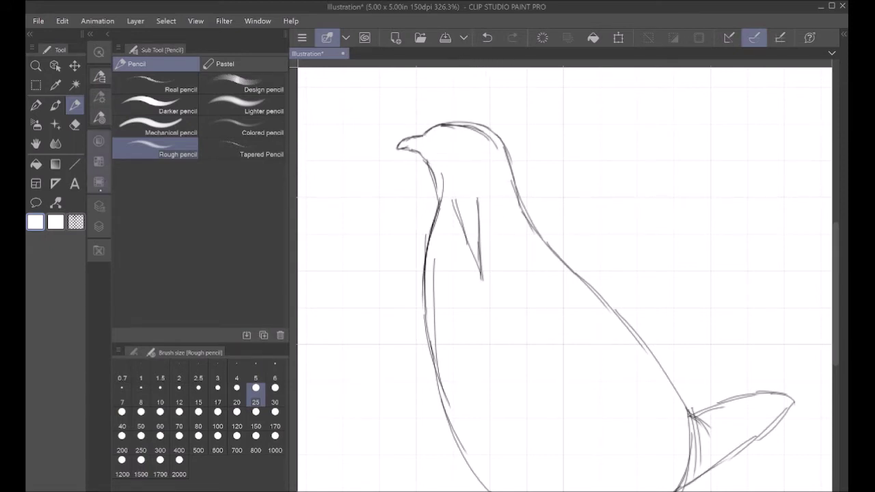
- Hide the Paper layer and fill the bird's head, body and thigh with white on Layer 1
click(99, 226)
click(119, 290)
mouse_move(491, 153)
mouse_down()
mouse_move(446, 179)
mouse_move(437, 339)
mouse_move(460, 422)
mouse_move(520, 465)
mouse_move(540, 335)
mouse_move(445, 267)
mouse_move(478, 309)
mouse_move(503, 204)
mouse_move(666, 404)
mouse_move(639, 472)
mouse_move(543, 490)
mouse_move(672, 449)
mouse_move(601, 487)
mouse_move(613, 389)
mouse_move(470, 396)
mouse_move(563, 282)
mouse_move(600, 384)
mouse_move(557, 422)
mouse_up()
key(space)
drag(599, 388, 549, 203)
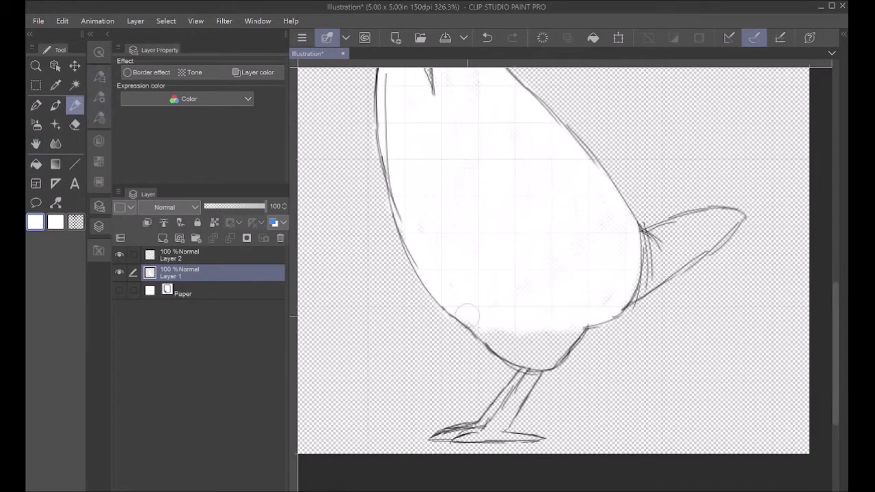
mouse_move(467, 315)
mouse_down()
mouse_move(523, 342)
mouse_move(545, 341)
mouse_move(537, 314)
mouse_up()
- Choose an orange-brown drawing color and set the Rough pencil to size 10
click(99, 142)
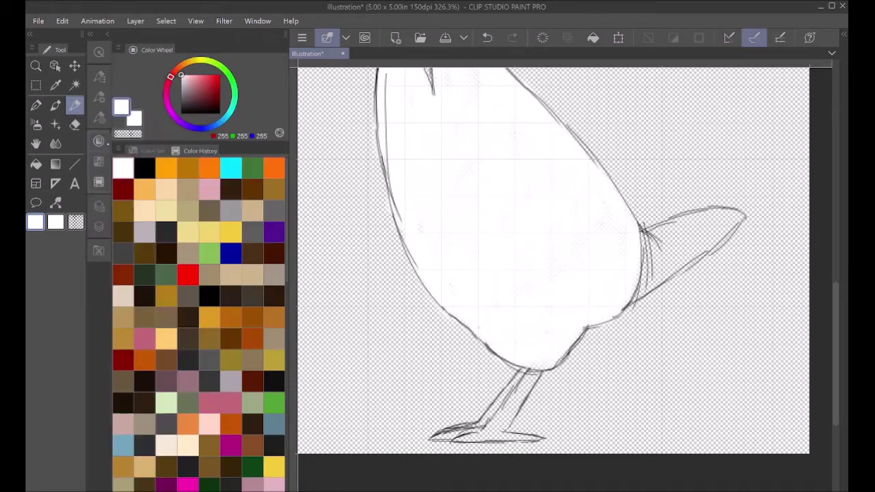
click(124, 210)
drag(189, 66, 182, 66)
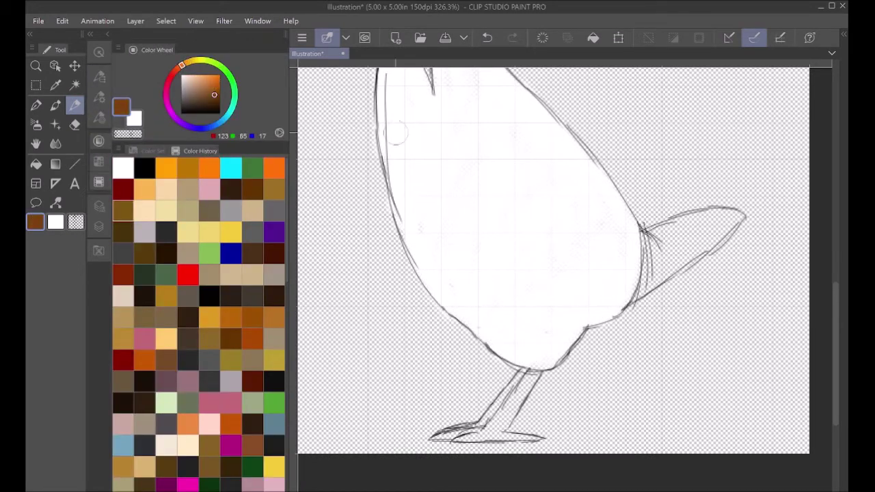
click(99, 76)
click(160, 388)
- Try painting three curved brown bands across the body with a few thick dashes below them
mouse_move(393, 201)
mouse_down()
mouse_move(522, 195)
mouse_move(596, 162)
mouse_up()
mouse_move(390, 193)
mouse_down()
mouse_move(594, 155)
mouse_move(511, 166)
mouse_move(520, 164)
mouse_up()
drag(404, 248, 452, 238)
drag(608, 186, 576, 224)
drag(488, 229, 538, 217)
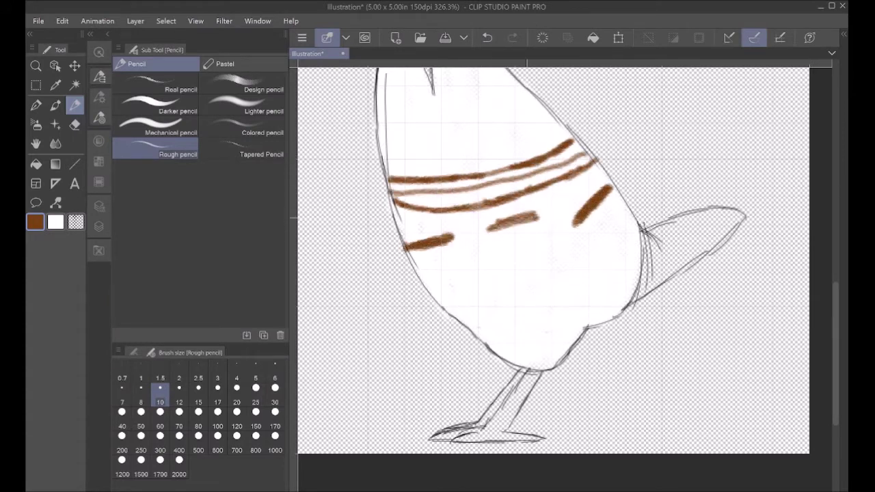
- Try scattering thick brown dashes over the lower belly, thigh, rump and the area above the bands
drag(432, 293, 485, 274)
drag(551, 253, 514, 291)
drag(450, 262, 509, 249)
drag(478, 331, 514, 313)
drag(535, 329, 525, 359)
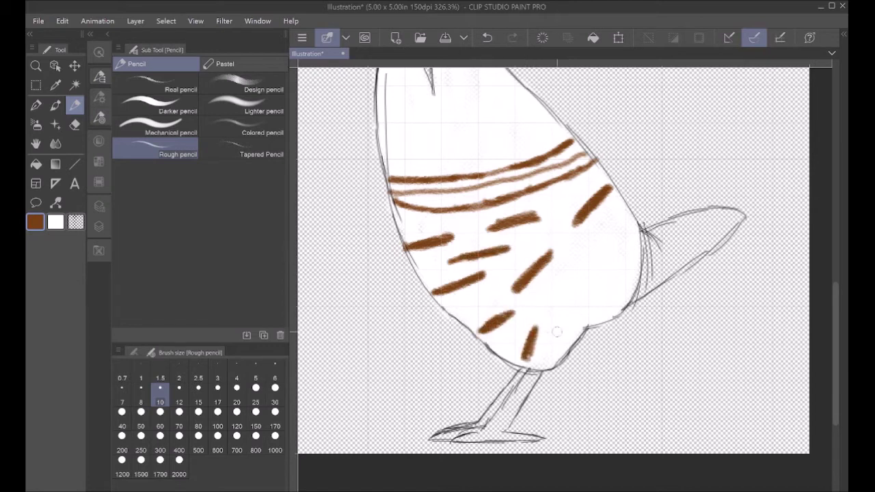
drag(566, 295, 565, 325)
drag(610, 270, 587, 305)
drag(617, 229, 612, 263)
drag(577, 252, 558, 277)
drag(509, 140, 455, 161)
drag(427, 116, 424, 155)
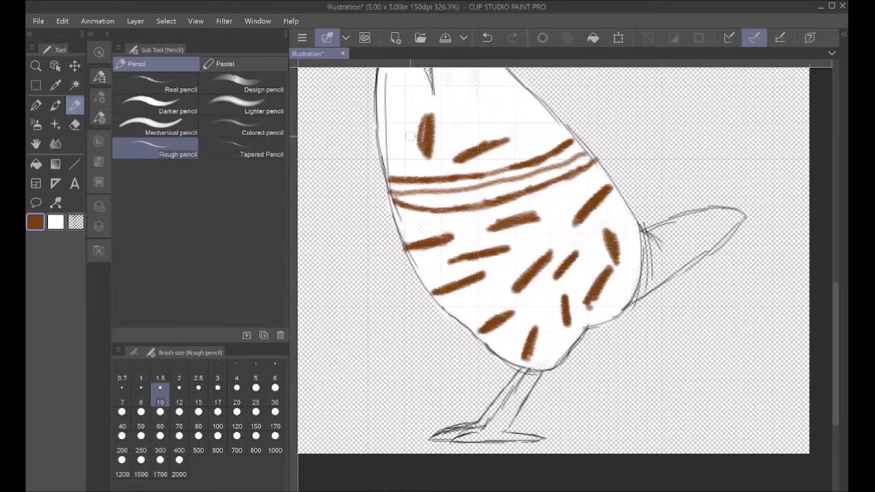
click(487, 37)
drag(541, 119, 516, 137)
drag(396, 161, 434, 163)
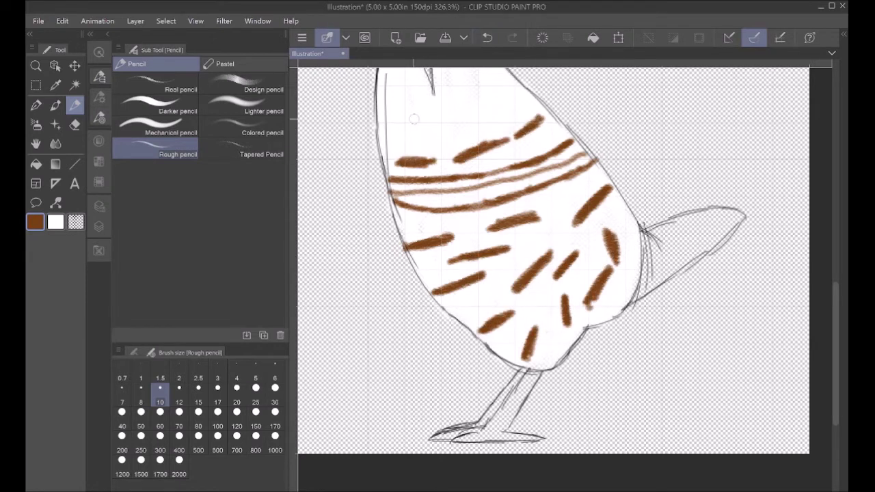
drag(396, 140, 433, 137)
- Undo the thick brown dashes and the curved bands on the body
key(e)
key(ctrl+z)
key(ctrl+z)
key(ctrl+z)
key(ctrl+z)
key(ctrl+z)
key(ctrl+z)
key(ctrl+z)
key(ctrl+z)
key(ctrl+z)
key(ctrl+z)
key(ctrl+z)
key(ctrl+z)
key(ctrl+z)
key(ctrl+z)
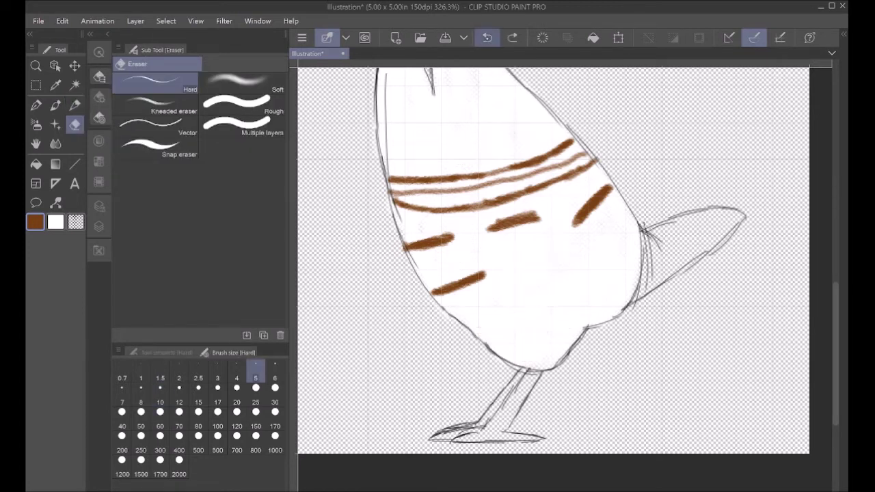
key(ctrl+z)
key(ctrl+z)
key(ctrl+z)
key(ctrl+z)
key(ctrl+z)
key(ctrl+z)
key(ctrl+z)
key(ctrl+z)
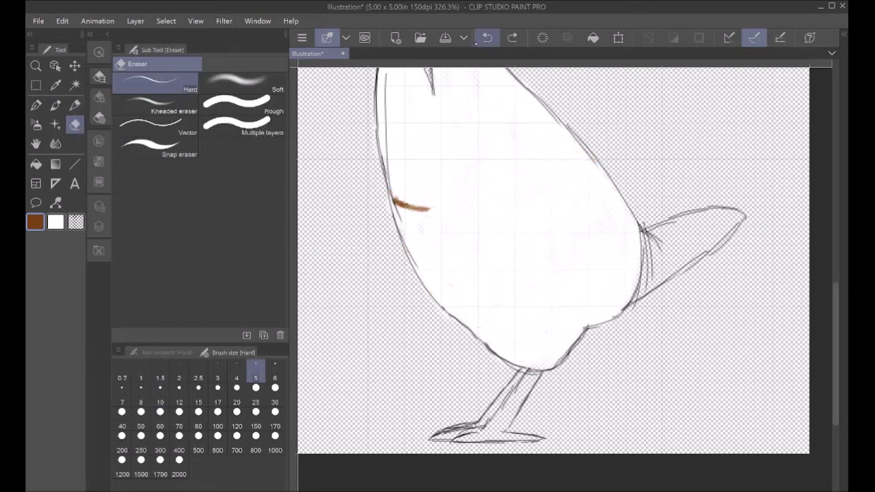
- Paint rows of thin, slightly curved brown dashes across the belly and rump with the Rough pencil
key(p)
drag(393, 202, 440, 207)
mouse_move(454, 205)
mouse_down()
mouse_move(506, 192)
mouse_move(560, 162)
mouse_up()
drag(403, 239, 450, 232)
mouse_move(469, 231)
mouse_down()
mouse_move(523, 216)
mouse_move(583, 183)
mouse_up()
drag(420, 274, 469, 258)
drag(424, 257, 469, 248)
drag(409, 225, 454, 216)
drag(477, 218, 509, 205)
drag(483, 244, 521, 231)
drag(492, 256, 534, 237)
drag(442, 292, 479, 279)
drag(464, 297, 564, 258)
drag(603, 245, 626, 224)
drag(559, 249, 581, 234)
drag(470, 311, 522, 290)
drag(591, 268, 610, 256)
mouse_move(514, 328)
mouse_down()
mouse_move(560, 304)
mouse_move(578, 281)
mouse_up()
drag(593, 299, 616, 285)
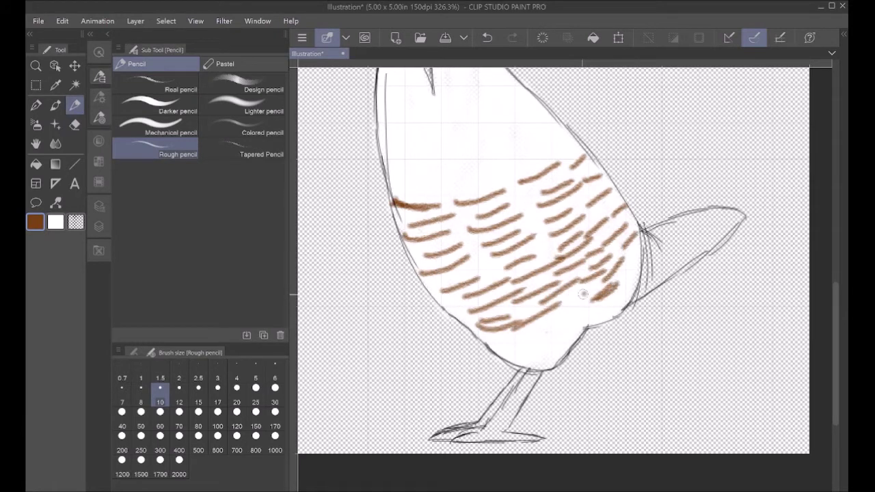
- Extend the brown dash pattern down onto the thigh and up across the middle of the body
drag(493, 343, 537, 348)
drag(515, 357, 551, 354)
drag(580, 323, 623, 299)
drag(399, 190, 441, 186)
drag(456, 181, 541, 152)
drag(404, 170, 471, 155)
drag(485, 153, 553, 130)
drag(393, 150, 529, 117)
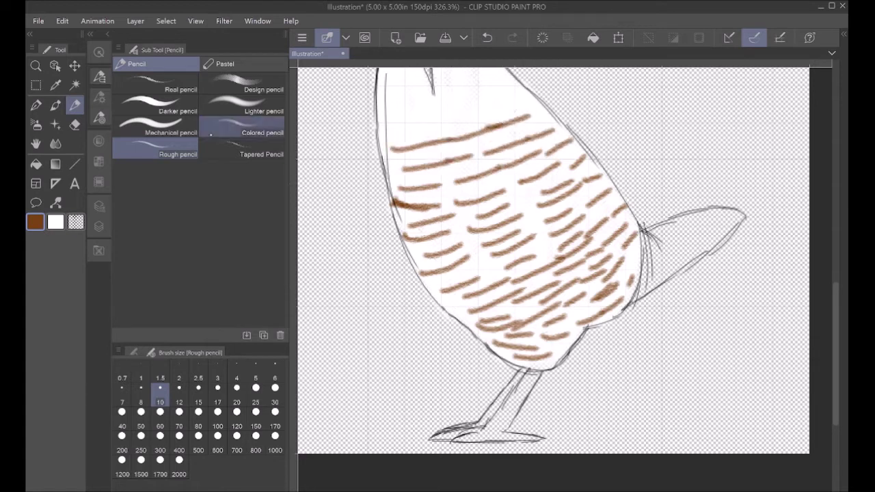
- Continue the brown dashes up the breast and upper back around the narrow triangle
click(36, 145)
drag(479, 171, 506, 333)
drag(477, 280, 504, 274)
drag(514, 266, 537, 259)
drag(420, 266, 464, 259)
drag(486, 240, 513, 234)
drag(477, 220, 498, 215)
drag(417, 232, 428, 229)
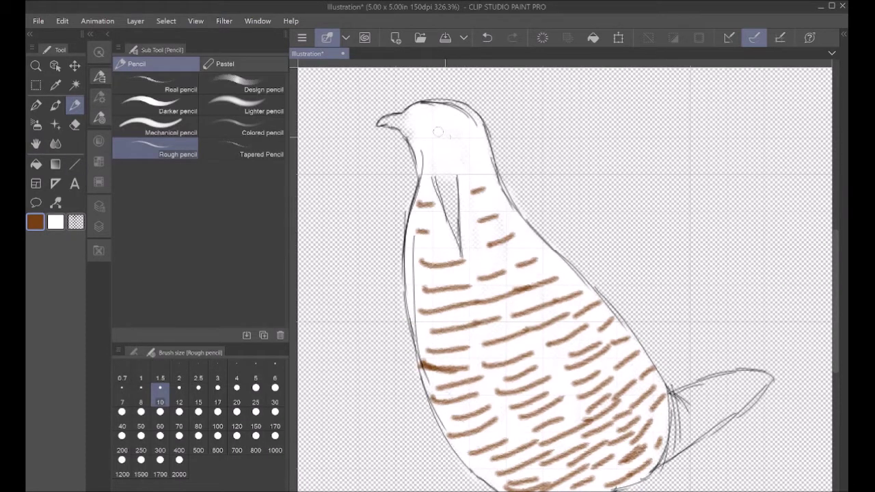
- Dot the crown with small brown spots and paint a thick brown curved band across the face
drag(453, 113, 456, 115)
drag(462, 121, 465, 123)
drag(471, 123, 475, 125)
mouse_move(426, 118)
mouse_down()
mouse_move(437, 140)
mouse_move(471, 133)
mouse_up()
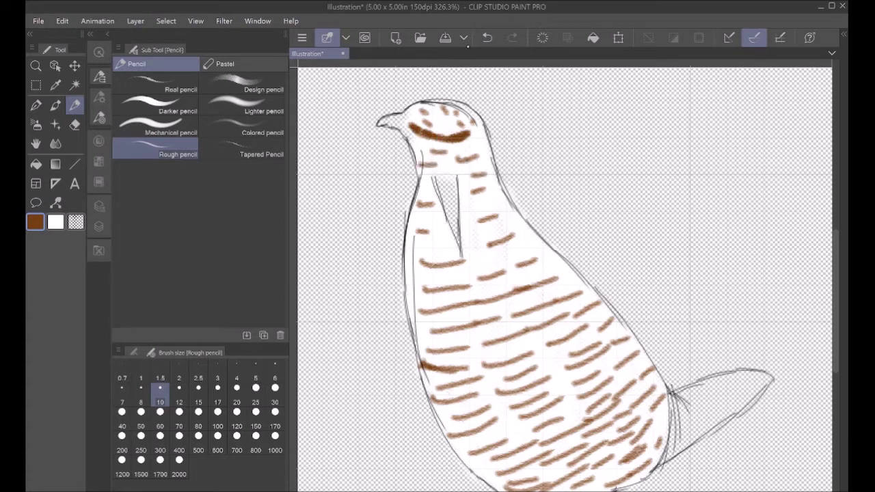
- Undo the last three brown strokes and repaint short dashes along the back of the neck
click(487, 38)
click(487, 38)
click(487, 38)
drag(476, 176, 490, 174)
drag(464, 160, 479, 156)
- Fill the narrow triangle below the neck with gray (RGB 153, 153, 153)
mouse_move(441, 166)
mouse_down()
mouse_move(452, 166)
mouse_move(447, 197)
mouse_move(459, 238)
mouse_move(448, 204)
mouse_up()
click(98, 141)
click(252, 211)
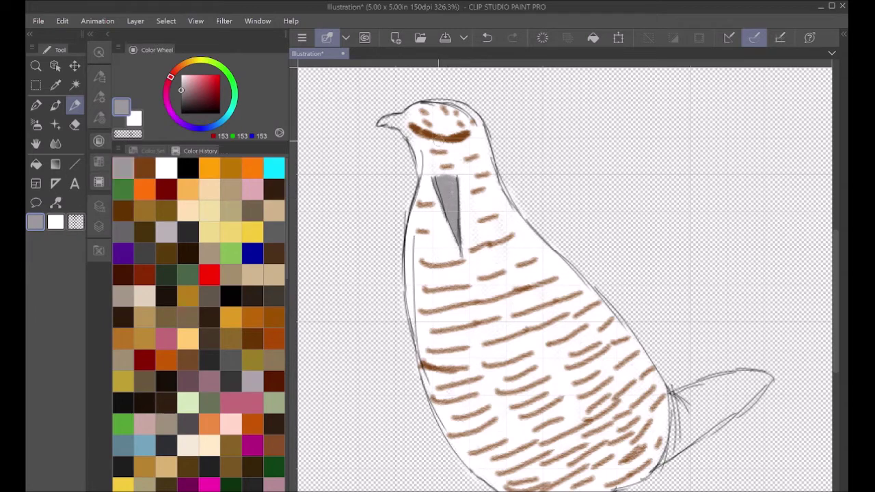
- Color the beak and the front leg and foot light peach (RGB 251, 223, 178)
click(188, 211)
drag(402, 124, 395, 115)
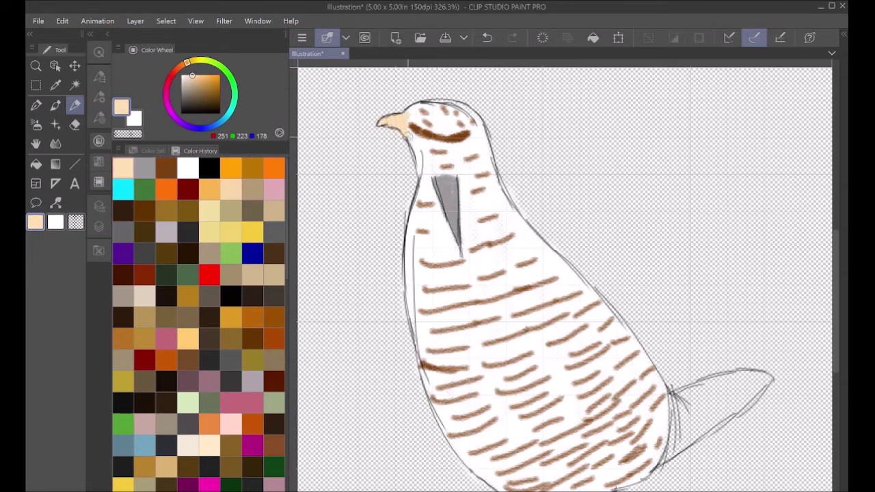
drag(668, 287, 598, 77)
drag(493, 331, 477, 351)
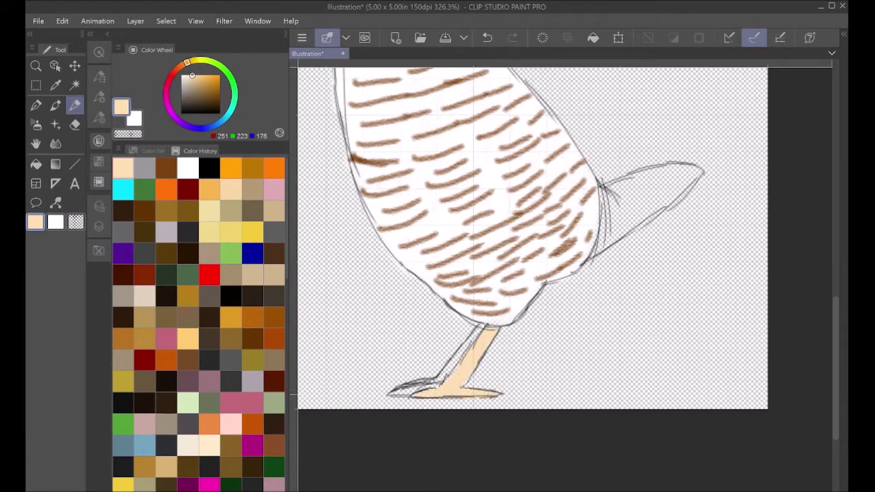
- Fill the rear foot with a darker tan (RGB 194, 172, 136) using the Rough pencil at size 5
drag(192, 76, 195, 84)
click(439, 384)
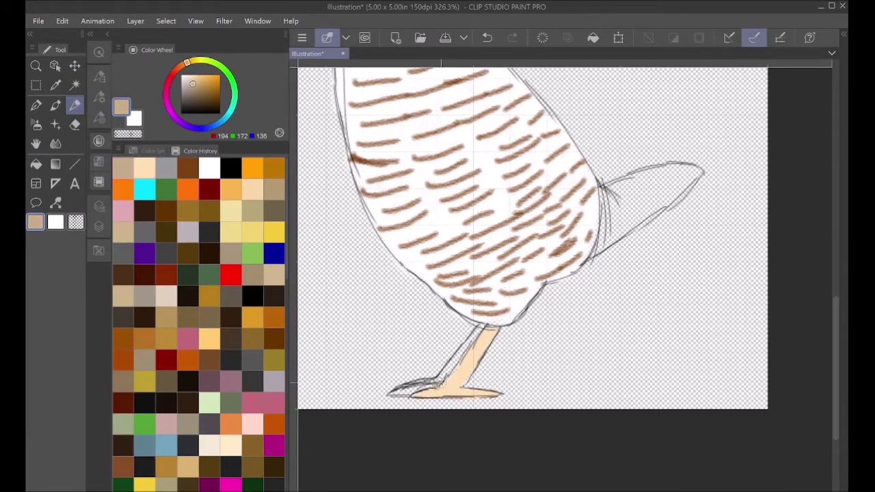
click(487, 38)
click(99, 118)
click(256, 370)
key(space)
scroll(400, 388, up, 6)
click(75, 105)
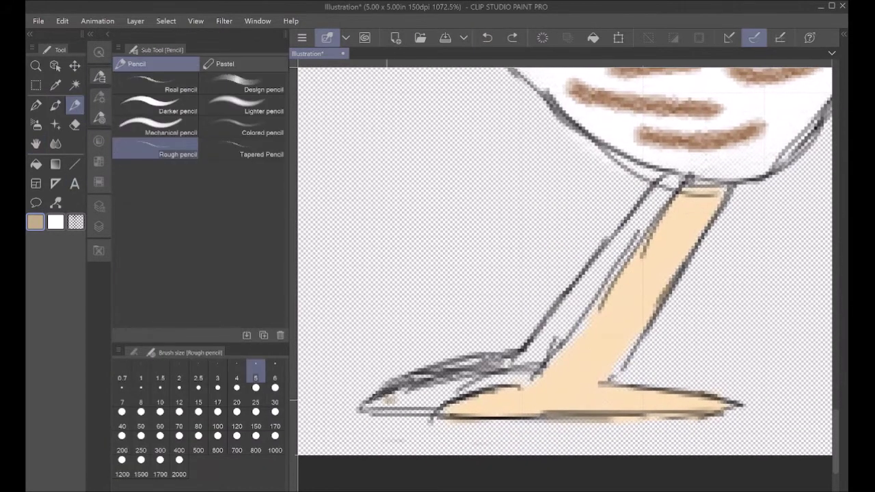
mouse_move(386, 402)
mouse_down()
mouse_move(478, 383)
mouse_move(463, 386)
mouse_move(471, 397)
mouse_up()
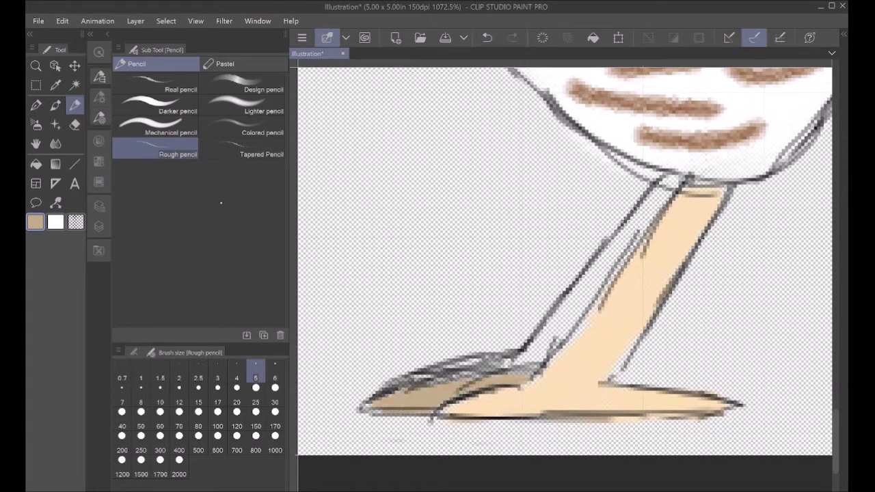
- Fill the rear leg with a darker gray-brown and touch up the front leg's edge with its light peach
click(99, 141)
click(193, 94)
mouse_move(408, 377)
mouse_down()
mouse_move(506, 359)
mouse_move(547, 338)
mouse_move(670, 180)
mouse_move(670, 195)
mouse_up()
alt+click(619, 305)
mouse_move(600, 302)
mouse_down()
mouse_move(517, 396)
mouse_move(527, 379)
mouse_up()
- Color the base section of the tail with brown (RGB 123, 65, 17)
drag(627, 219, 565, 479)
mouse_move(779, 123)
mouse_down()
mouse_move(382, 410)
mouse_move(299, 402)
mouse_up()
click(209, 169)
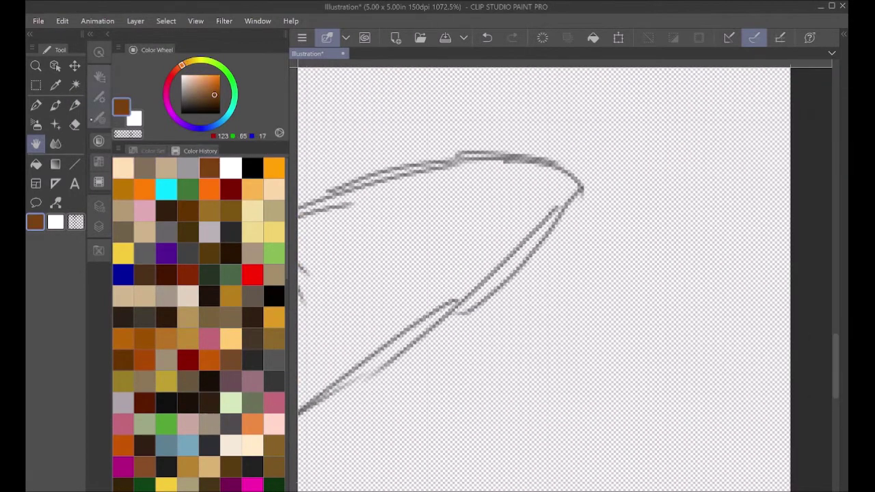
drag(383, 342, 493, 322)
mouse_move(306, 451)
mouse_down()
mouse_move(387, 398)
mouse_move(352, 230)
mouse_move(374, 211)
mouse_move(424, 327)
mouse_up()
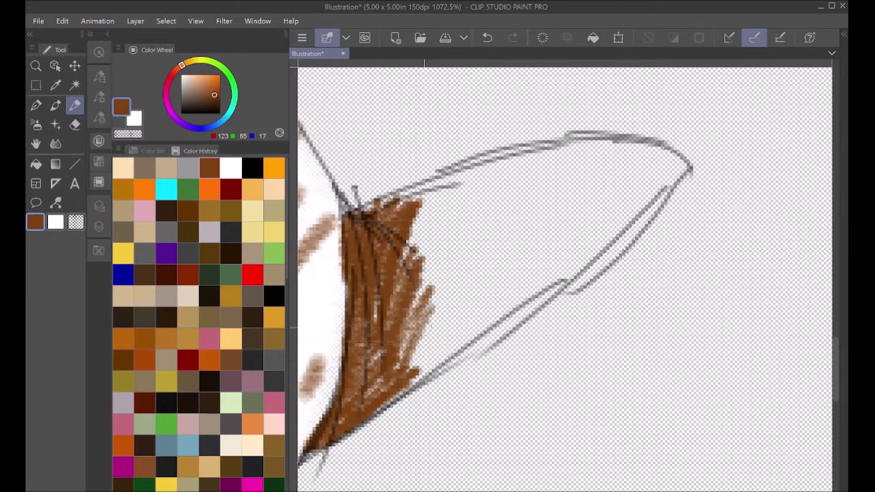
drag(451, 389, 438, 301)
drag(451, 335, 423, 212)
drag(445, 259, 417, 178)
mouse_move(486, 334)
mouse_down()
mouse_move(438, 219)
mouse_move(523, 293)
mouse_move(568, 261)
mouse_move(532, 208)
mouse_move(531, 172)
mouse_move(451, 198)
mouse_up()
- Fill the outer section of the tail up to its tip with dark brown (RGB 65, 35, 9)
click(214, 104)
drag(657, 137, 540, 161)
mouse_move(687, 154)
mouse_down()
mouse_move(626, 185)
mouse_move(553, 291)
mouse_up()
drag(629, 205, 545, 273)
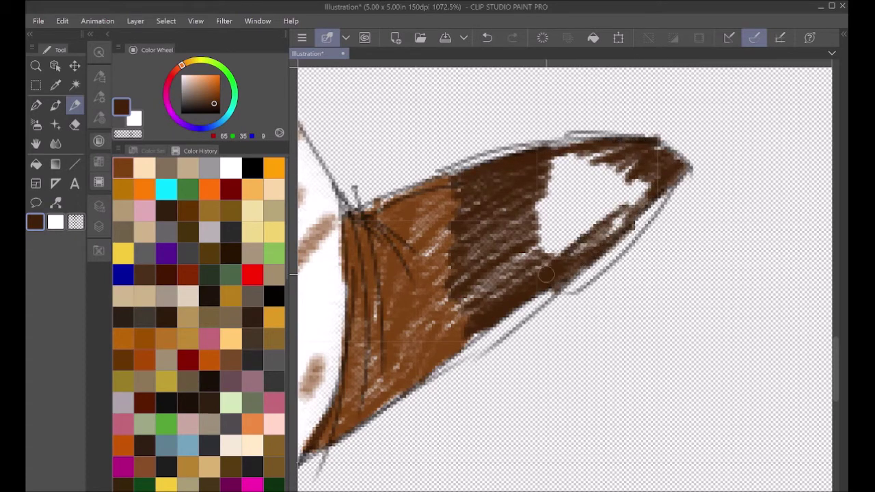
drag(656, 179, 547, 267)
drag(629, 205, 547, 263)
drag(615, 157, 533, 253)
drag(588, 152, 566, 218)
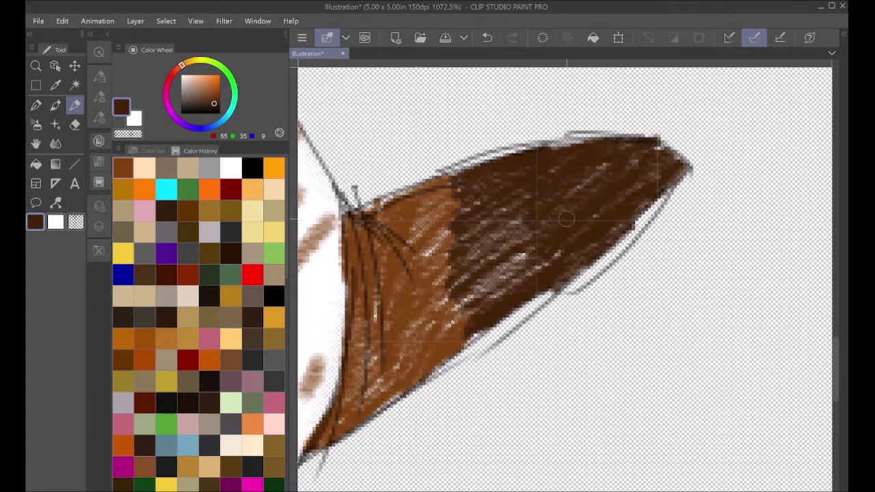
drag(534, 247, 458, 308)
- Draw a black mouth line between the upper and lower beak using the Rough pencil at size 6
click(36, 143)
drag(335, 164, 752, 445)
mouse_move(478, 137)
mouse_down()
mouse_move(615, 423)
mouse_move(563, 366)
mouse_up()
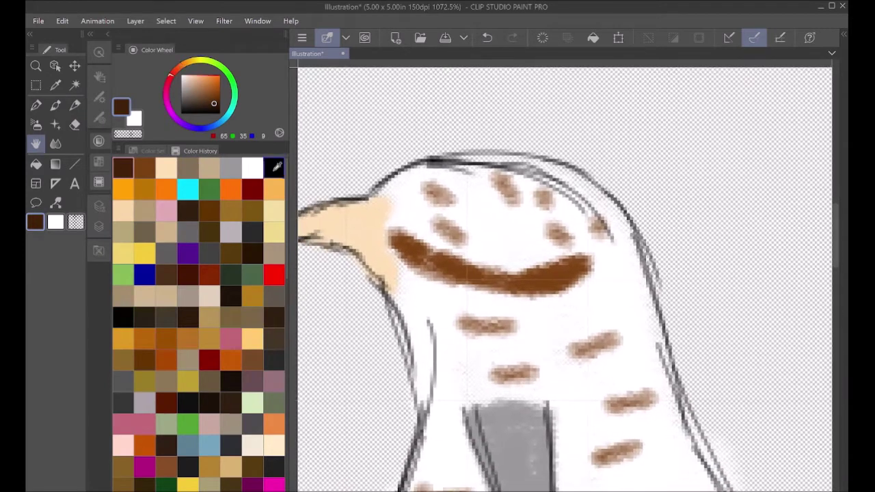
key(p)
click(275, 371)
drag(327, 243, 390, 237)
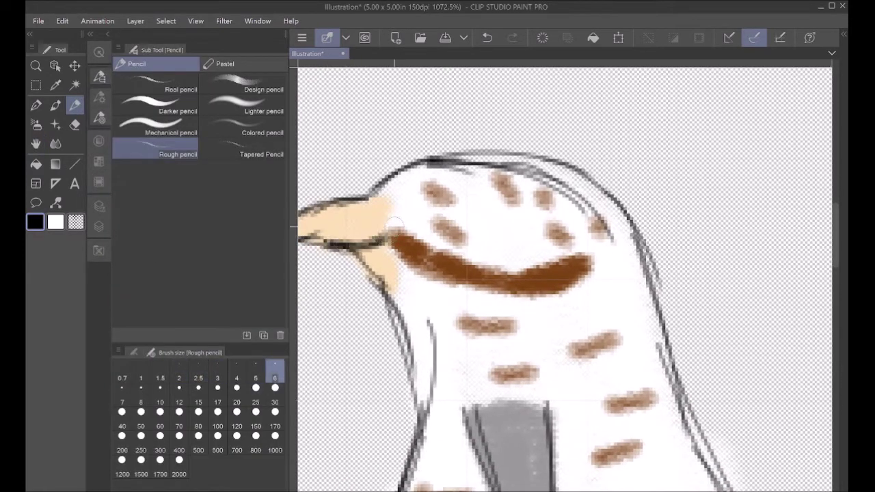
- Paint a round cyan eye (RGB 0, 223, 255) just above the brown eye stripe
click(99, 141)
click(188, 189)
mouse_move(518, 240)
mouse_down()
mouse_move(530, 244)
mouse_move(523, 257)
mouse_up()
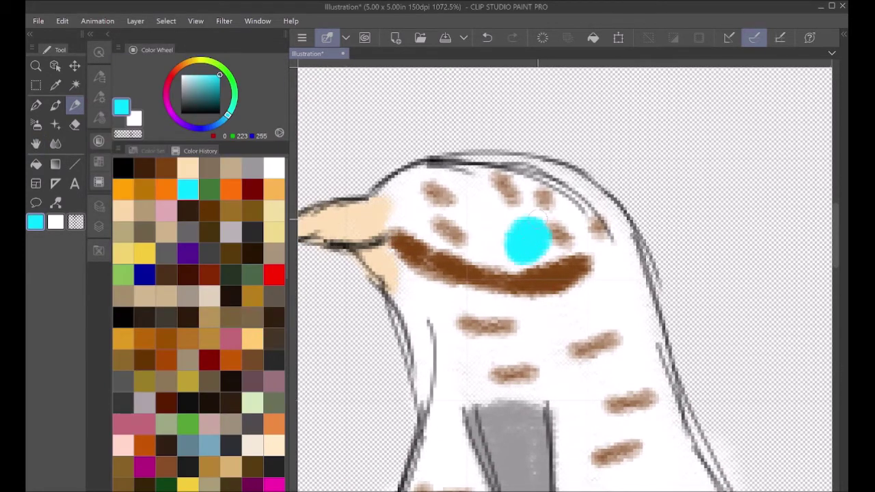
mouse_move(538, 218)
mouse_down()
mouse_move(542, 251)
mouse_move(525, 242)
mouse_move(529, 249)
mouse_up()
- Paint a black pupil inside the cyan eye and add a small white highlight to it
click(144, 168)
click(123, 190)
click(51, 101)
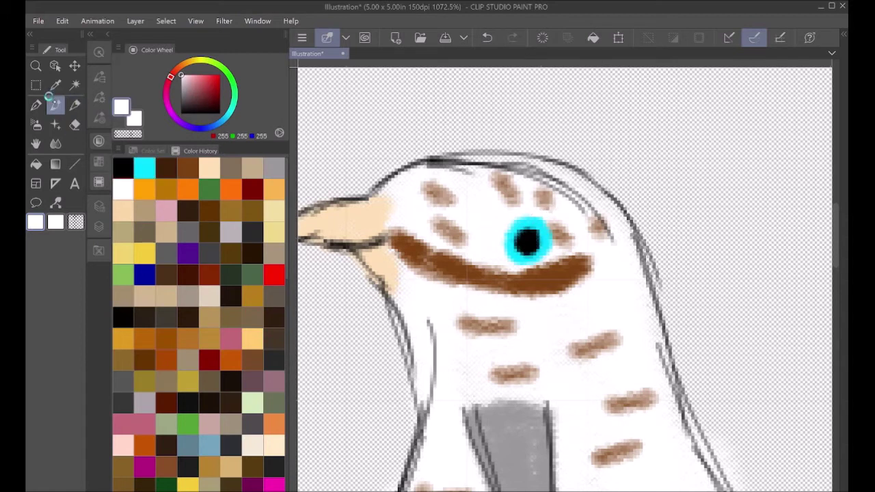
click(537, 236)
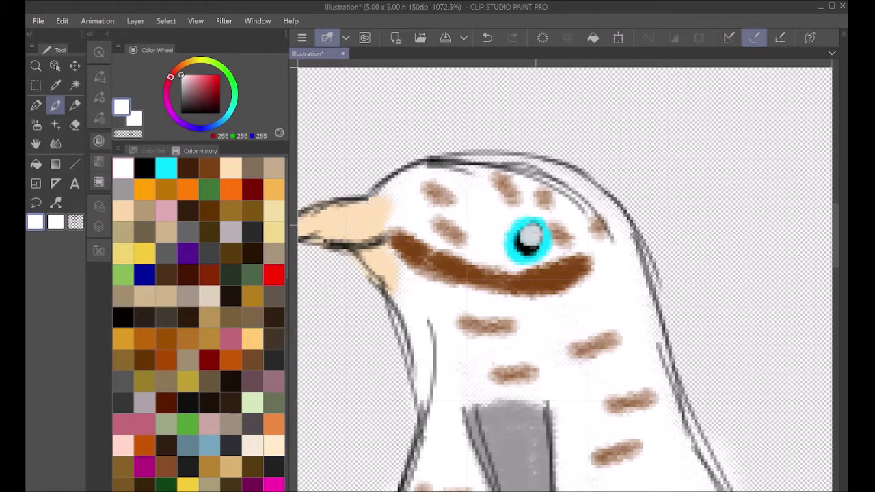
- Make the Paper layer visible and select it
click(99, 226)
click(119, 290)
click(198, 291)
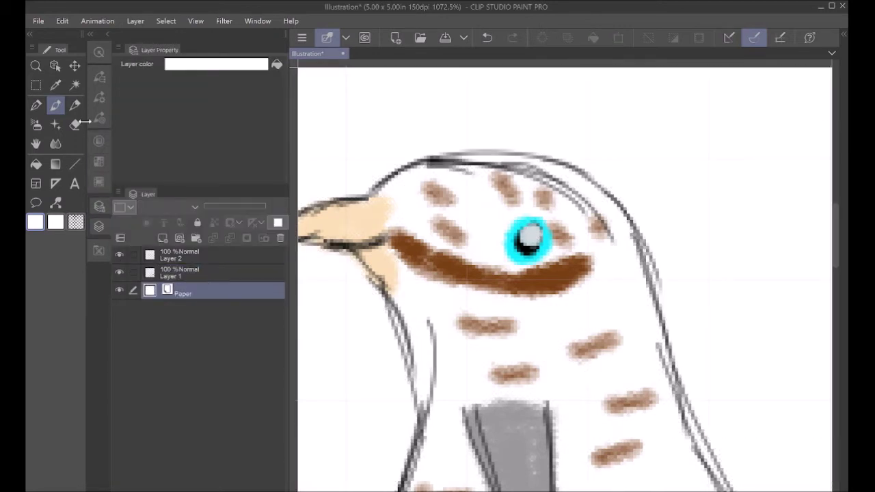
scroll(564, 279, down, 5)
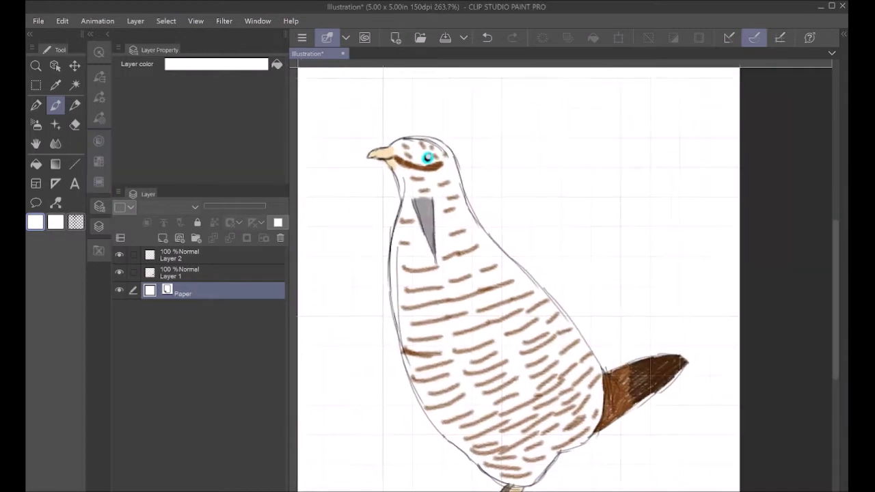
- Hide Layer 2 and Layer 1 and show them again to inspect the bird against the white paper
drag(120, 255, 120, 273)
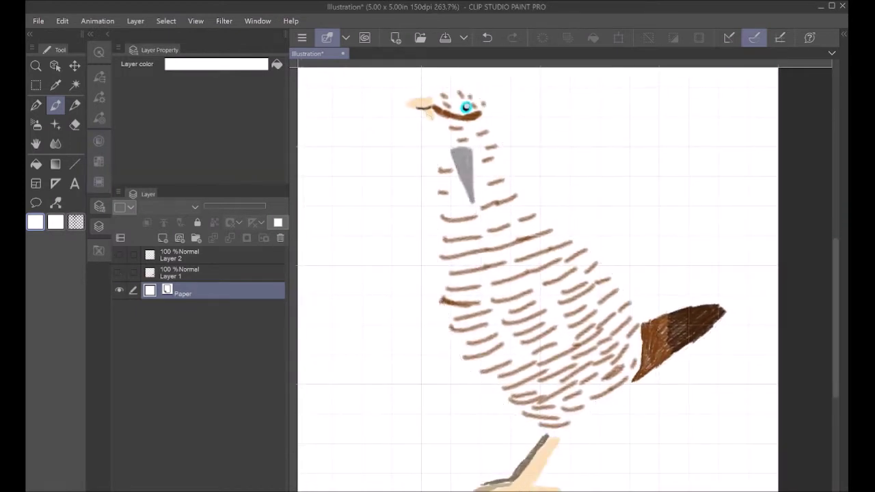
drag(564, 279, 598, 322)
drag(120, 273, 119, 255)
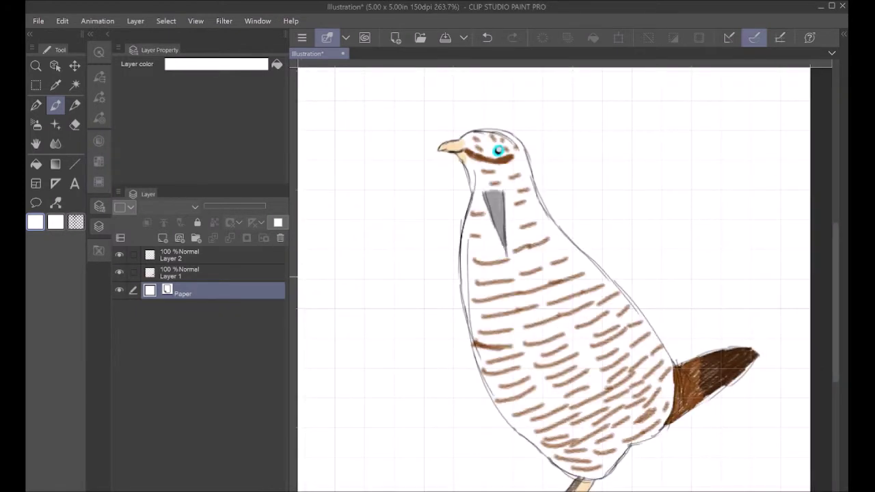
- Add two new layers directly above the Paper layer, beneath the existing bird layers
click(224, 21)
mouse_move(135, 21)
click(169, 35)
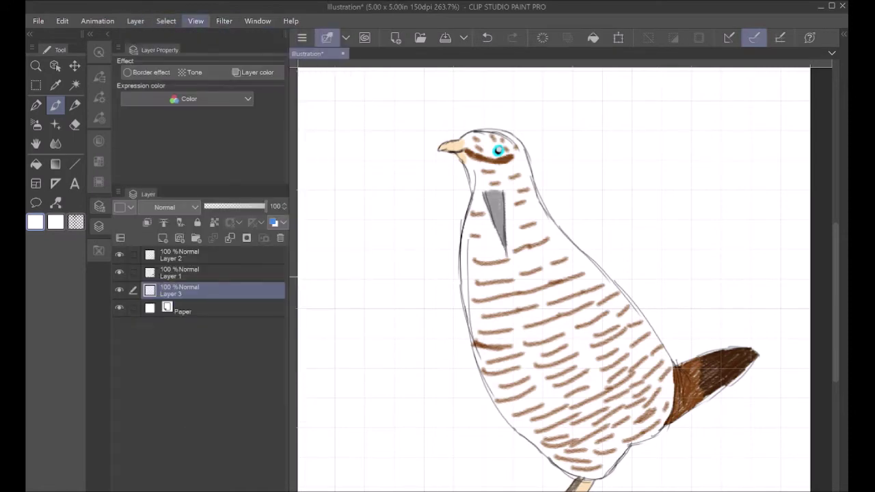
click(136, 21)
key(Escape)
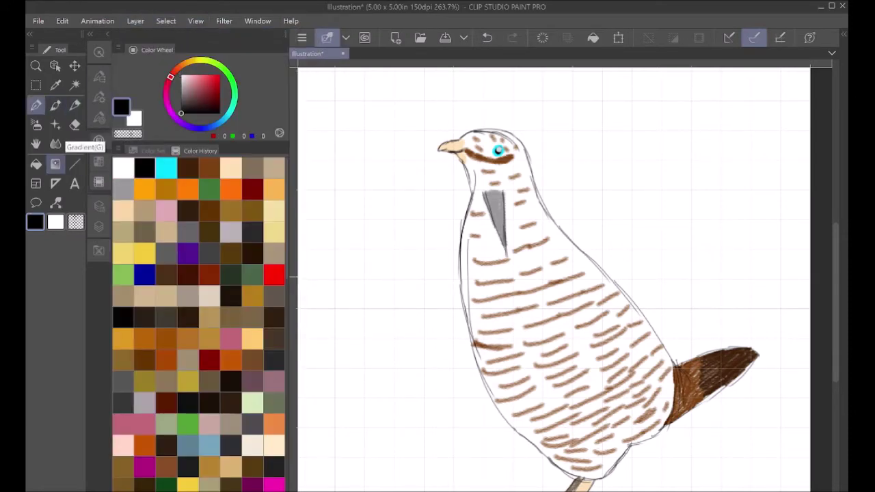
scroll(493, 204, up, 2)
drag(564, 279, 588, 275)
drag(415, 156, 449, 181)
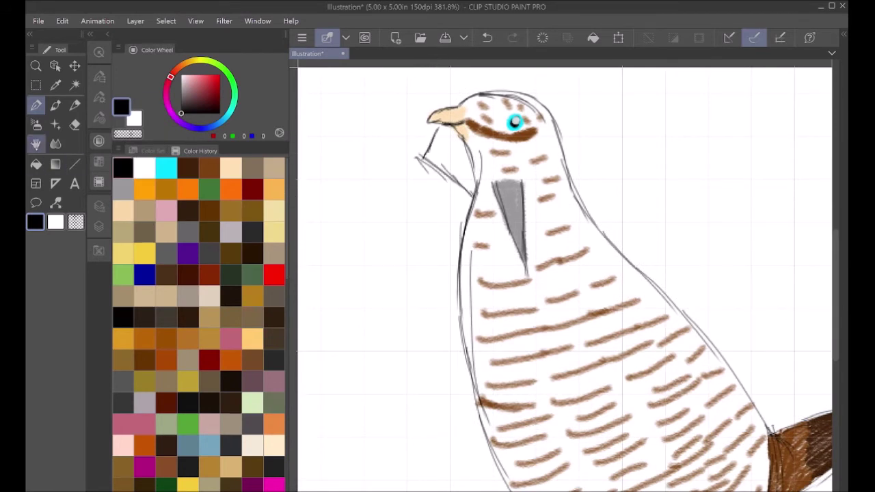
key(ctrl+z)
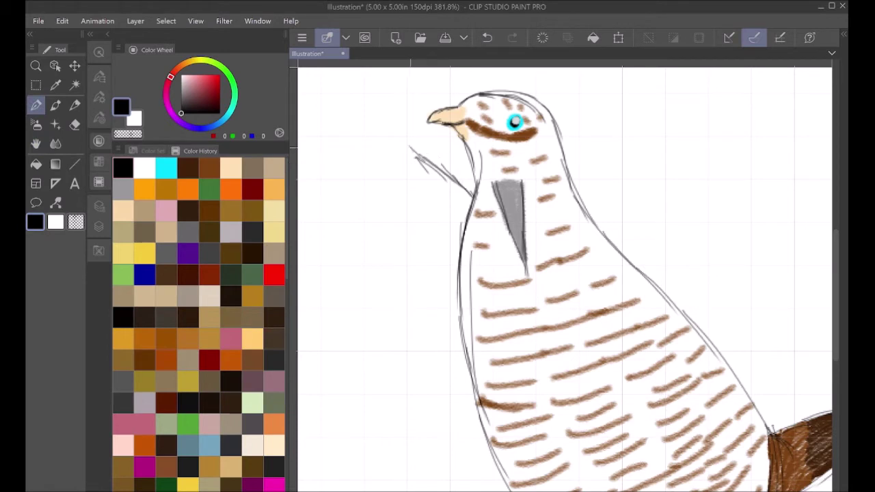
key(ctrl+z)
key(ctrl+z)
key(ctrl+z)
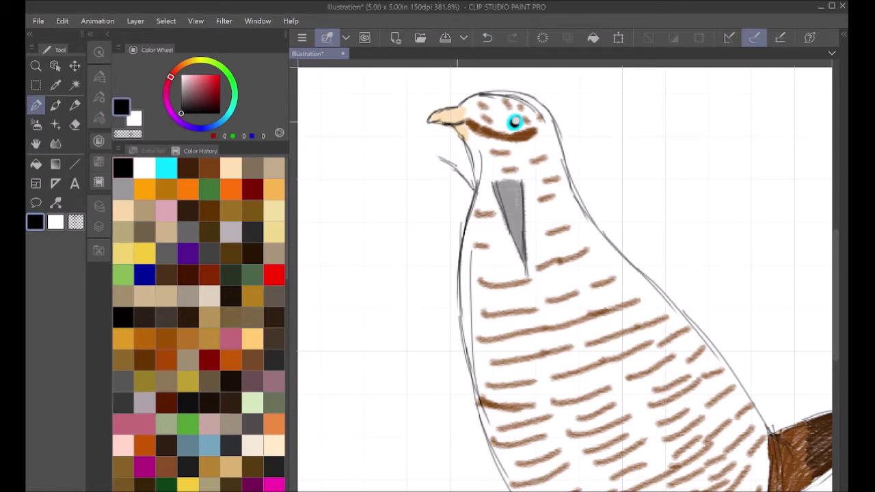
- Sketch a second bird's pointed raised neck tuft and crown line in black, in front of the first bird's head
drag(424, 164, 543, 258)
drag(536, 189, 551, 160)
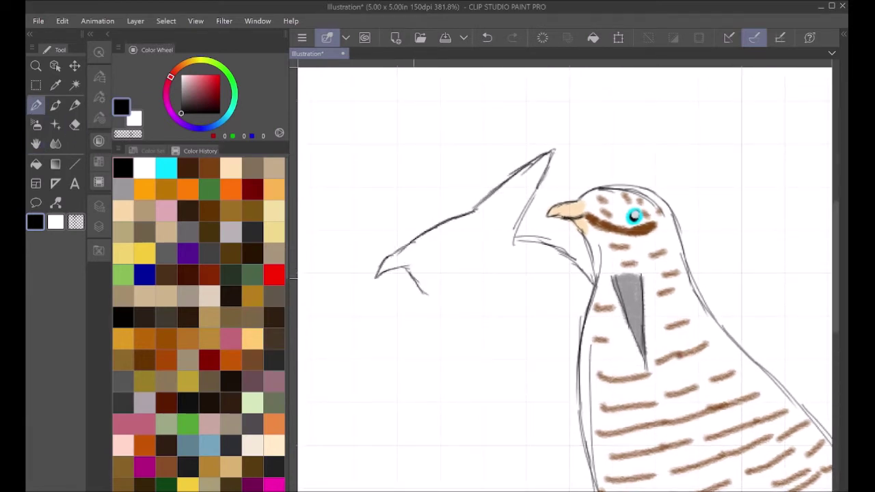
key(ctrl+z)
key(ctrl+z)
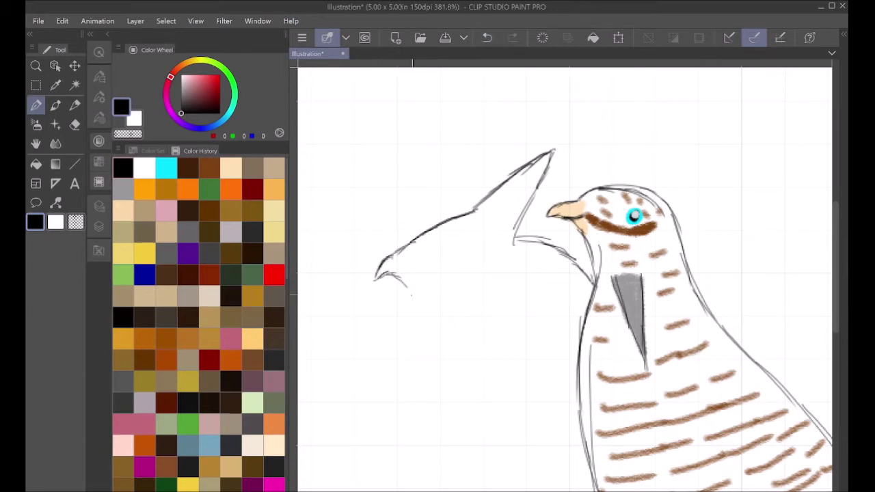
drag(422, 299, 448, 344)
drag(425, 295, 447, 425)
key(ctrl+z)
key(ctrl+z)
key(ctrl+z)
key(ctrl+z)
key(ctrl+z)
key(ctrl+z)
key(ctrl+z)
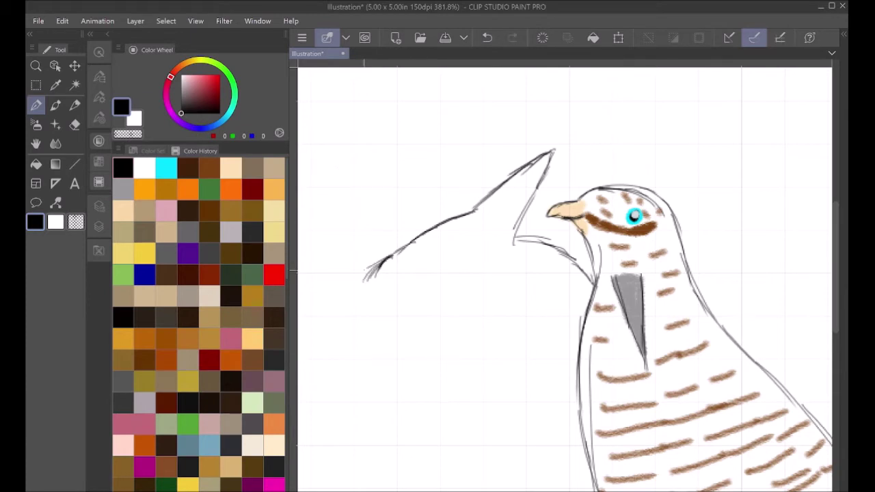
- Erase the end of the second bird's crown line and redraw the beak, continuing the outline down the breast and belly and along the back
click(75, 125)
mouse_move(388, 257)
mouse_down()
mouse_move(372, 275)
mouse_move(380, 257)
mouse_up()
click(36, 105)
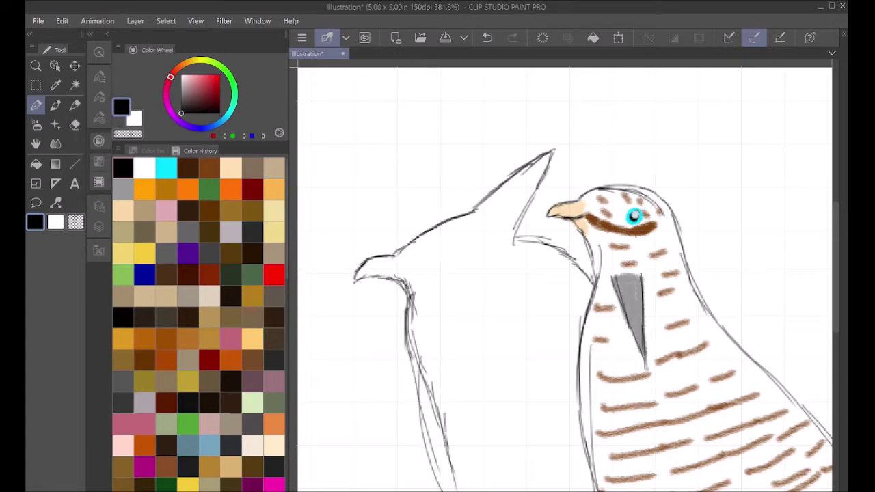
drag(511, 375, 327, 223)
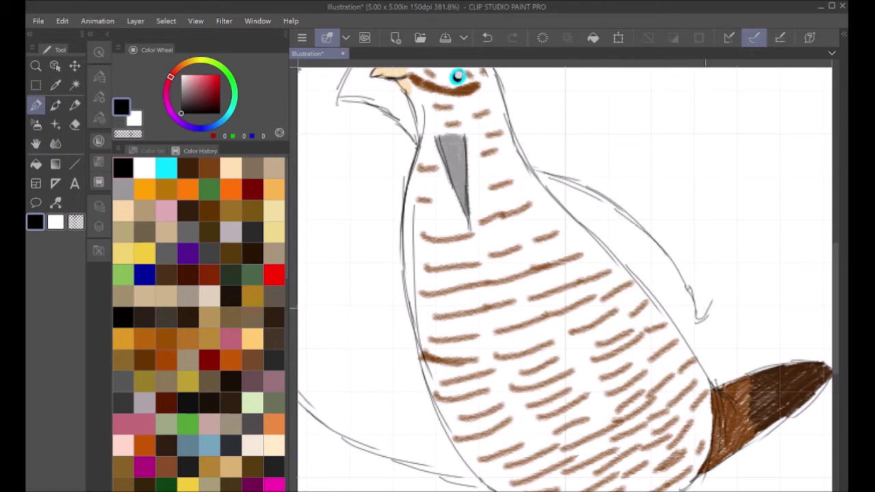
- Sketch the second bird's tall, rounded upright tail rising from its back and ending at the first bird's brown tail
click(36, 144)
drag(667, 219, 438, 235)
click(36, 105)
drag(503, 275, 516, 177)
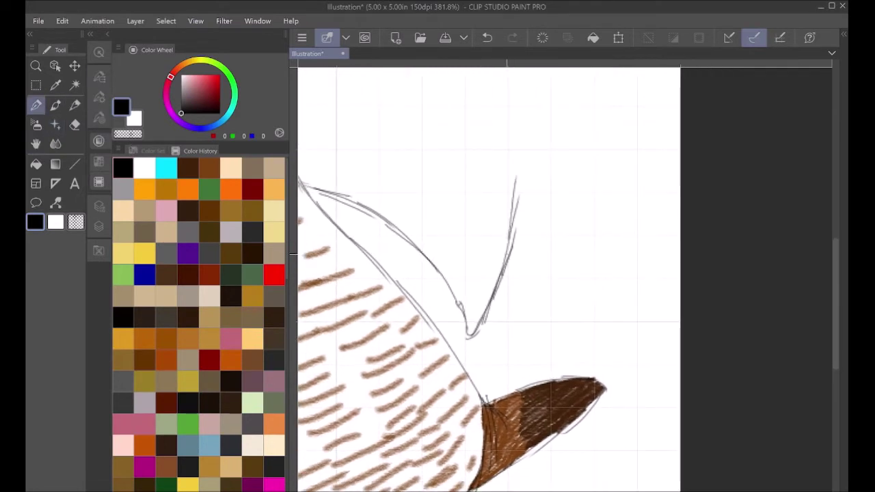
drag(508, 256, 538, 150)
drag(529, 161, 549, 133)
mouse_move(549, 132)
mouse_down()
mouse_move(573, 136)
mouse_move(615, 213)
mouse_up()
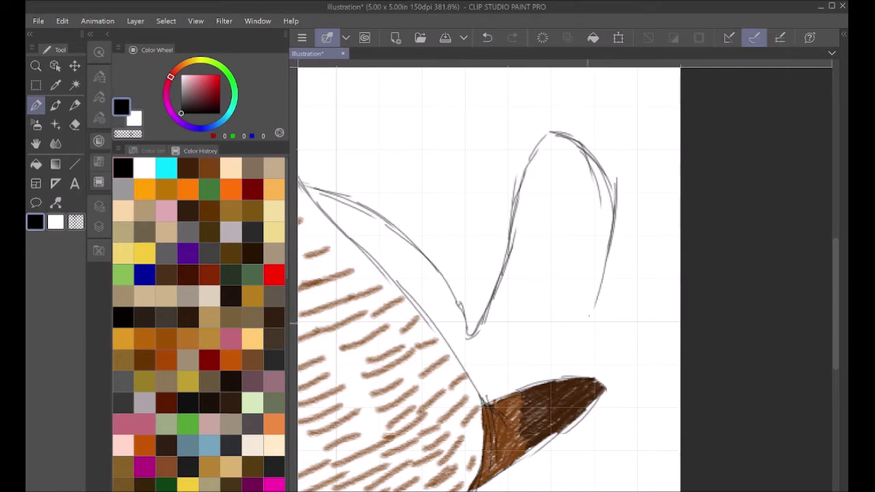
drag(606, 247, 551, 378)
drag(614, 215, 589, 374)
drag(605, 318, 583, 376)
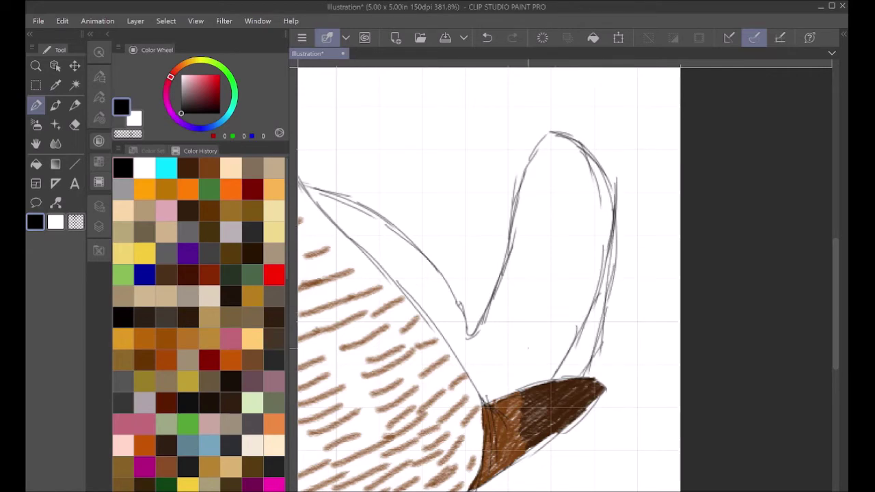
- Sketch the second bird's small feather tips beneath the brown tail, and its leg and foot in front of the first bird's legs
key(space)
drag(591, 423, 683, 215)
mouse_move(591, 264)
mouse_down()
mouse_move(700, 419)
mouse_move(549, 282)
mouse_up()
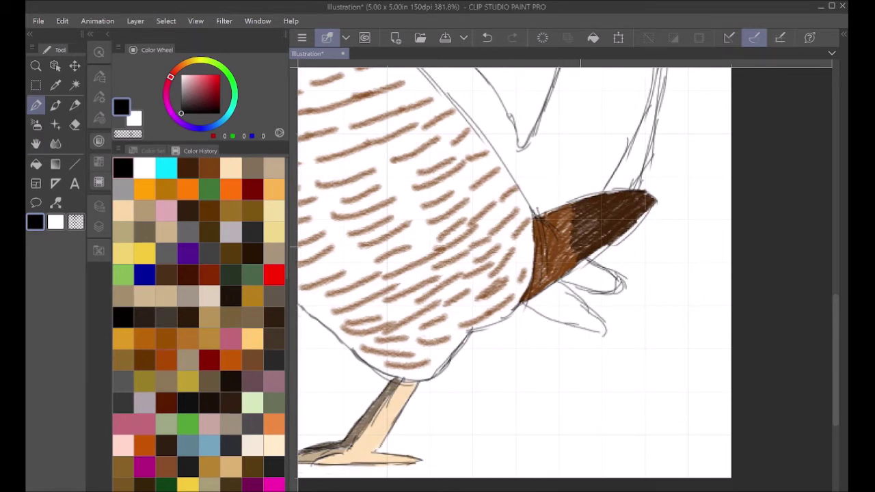
drag(518, 404, 620, 342)
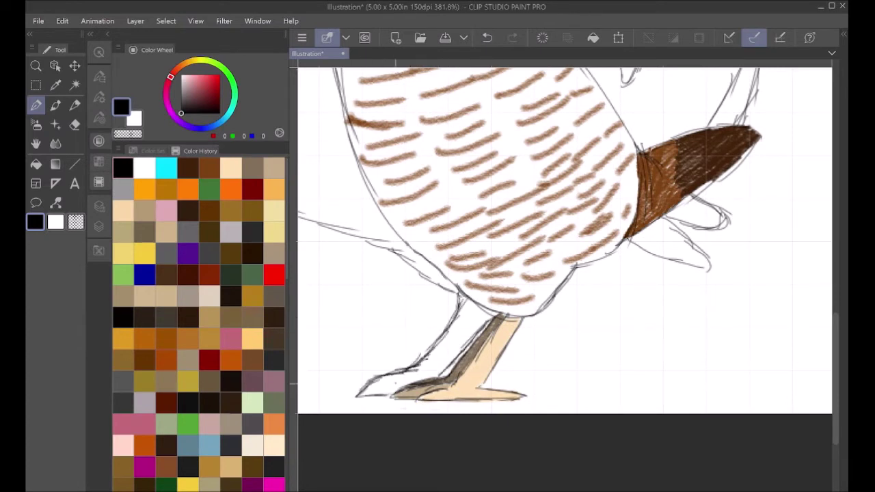
- Select Layer 3, the layer beneath the second bird's sketch
scroll(532, 402, down, 3)
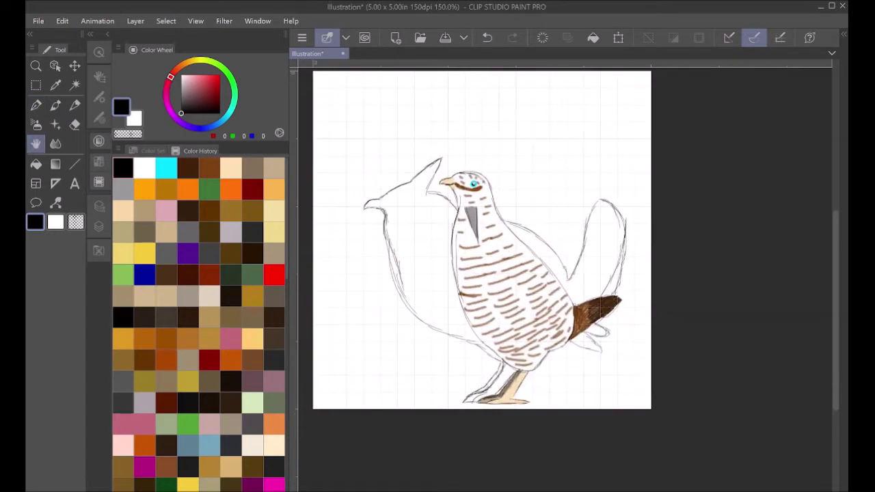
drag(532, 402, 507, 413)
scroll(384, 227, up, 4)
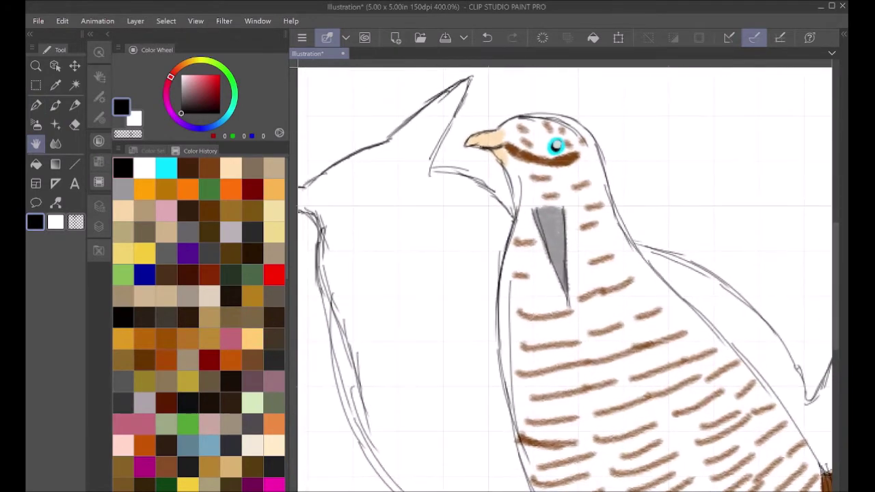
click(99, 226)
click(184, 309)
mouse_move(357, 294)
mouse_down()
mouse_move(401, 232)
mouse_move(417, 164)
mouse_up()
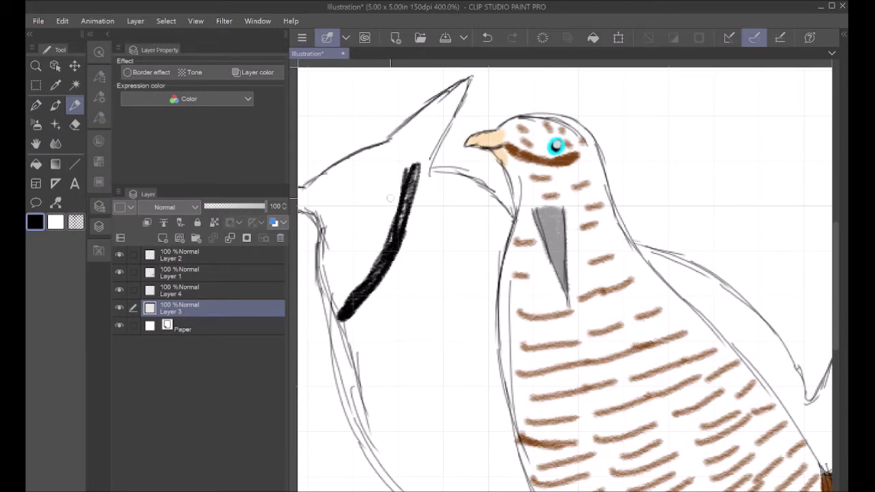
click(487, 38)
click(512, 37)
click(488, 37)
- Paint the second bird's neck stripe and raised tuft dark brown, and darken the tuft's rear edge with near-black brown (RGB 25, 13, 3)
click(99, 140)
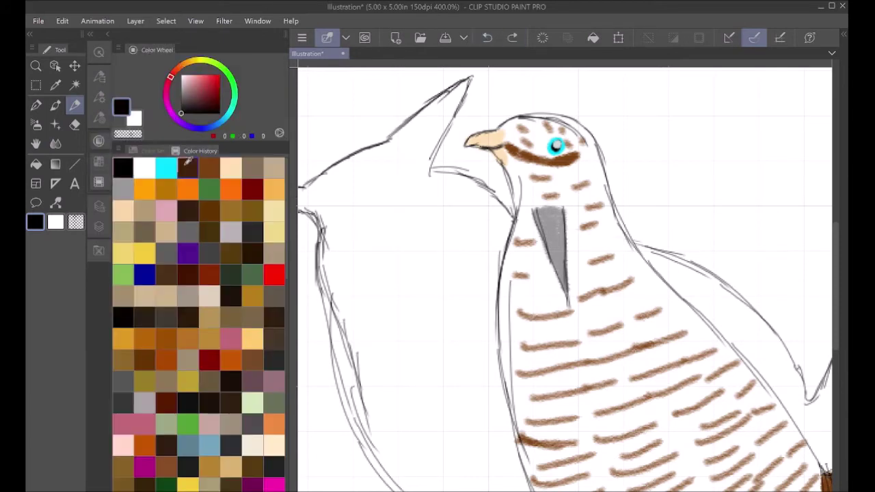
click(187, 168)
mouse_move(354, 277)
mouse_down()
mouse_move(327, 299)
mouse_move(393, 220)
mouse_move(457, 101)
mouse_move(412, 152)
mouse_move(423, 126)
mouse_move(412, 142)
mouse_up()
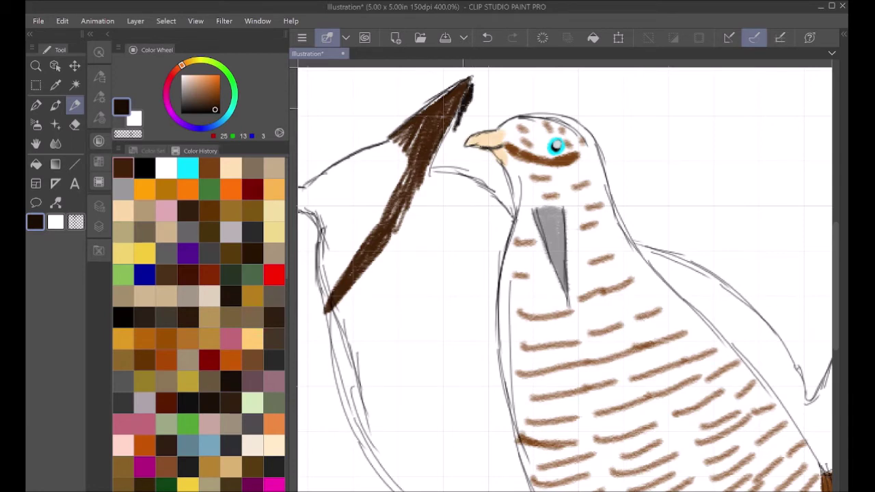
drag(444, 154, 442, 165)
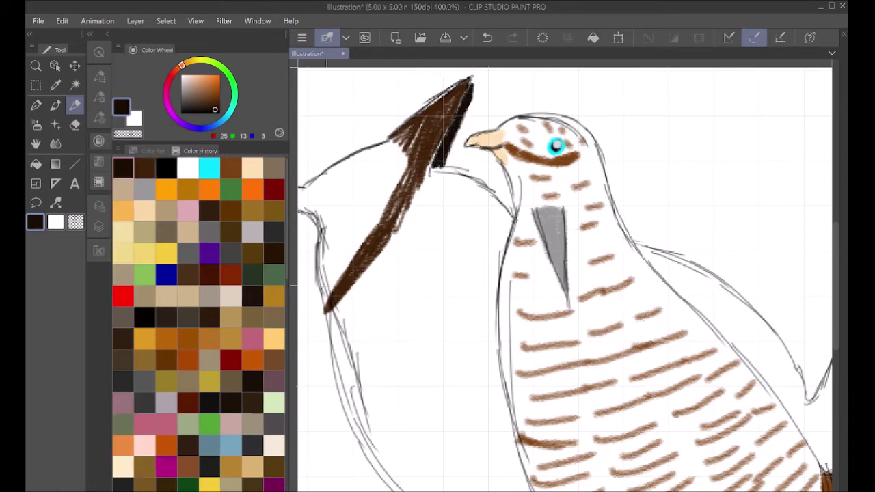
- Paint the second bird's beak tan (RGB 194, 172, 136)
scroll(396, 240, up, 5)
click(123, 189)
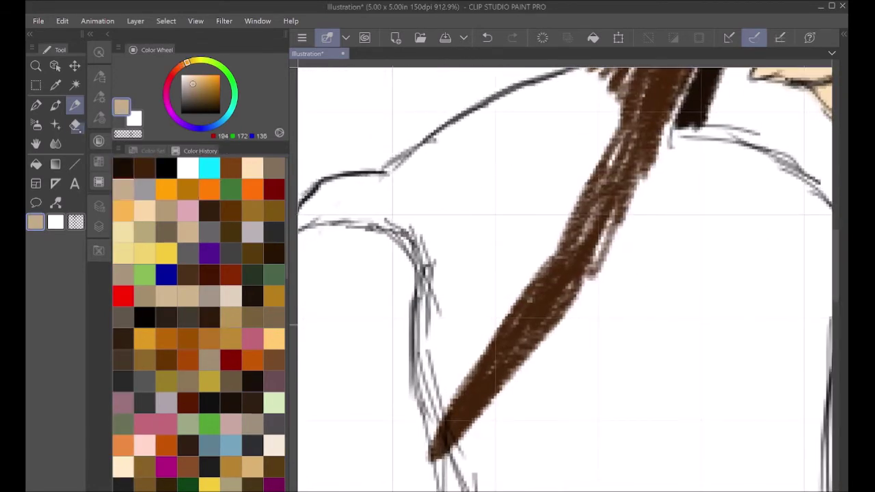
drag(347, 191, 308, 214)
drag(379, 335, 456, 353)
mouse_move(402, 206)
mouse_down()
mouse_move(446, 238)
mouse_move(455, 219)
mouse_move(436, 198)
mouse_up()
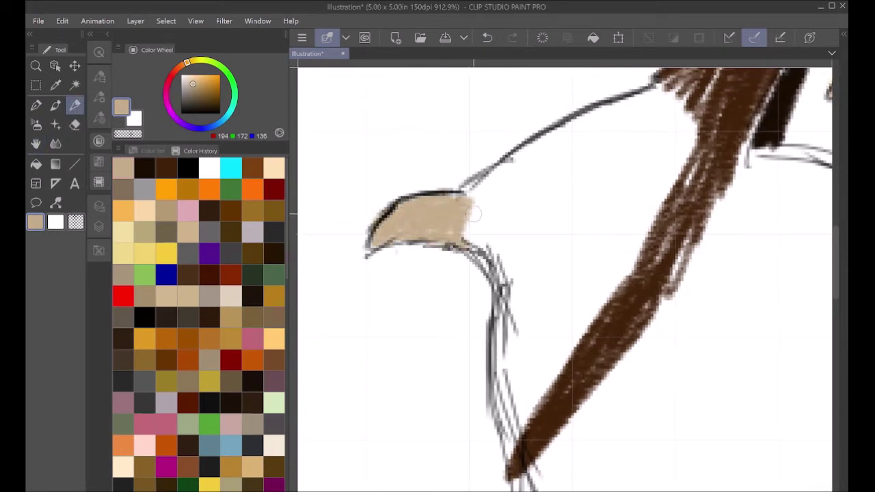
- Draw a dark brown line from the throat to the neck stripe, and paint the second bird's crown and beak base dark grey-brown
click(166, 169)
drag(489, 265, 662, 223)
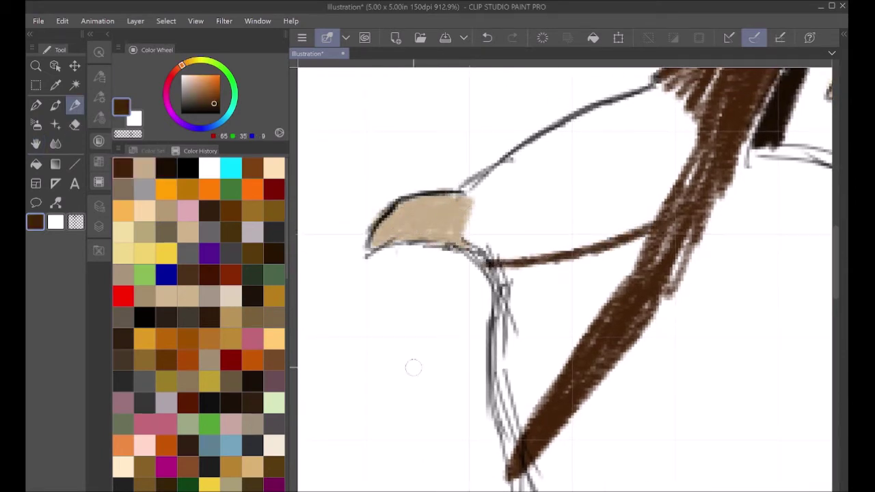
drag(210, 103, 197, 104)
mouse_move(495, 181)
mouse_down()
mouse_move(517, 156)
mouse_move(639, 89)
mouse_move(674, 100)
mouse_move(680, 133)
mouse_move(581, 150)
mouse_move(492, 185)
mouse_move(501, 177)
mouse_move(471, 236)
mouse_move(482, 246)
mouse_up()
drag(482, 247, 493, 263)
mouse_move(682, 117)
mouse_down()
mouse_move(693, 134)
mouse_move(699, 122)
mouse_up()
alt+click(715, 106)
mouse_move(704, 106)
mouse_down()
mouse_move(713, 76)
mouse_move(690, 113)
mouse_move(707, 65)
mouse_up()
- Paint the second bird's eye with a teal iris, black pupil and pale highlight in the middle of its face
alt+click(499, 222)
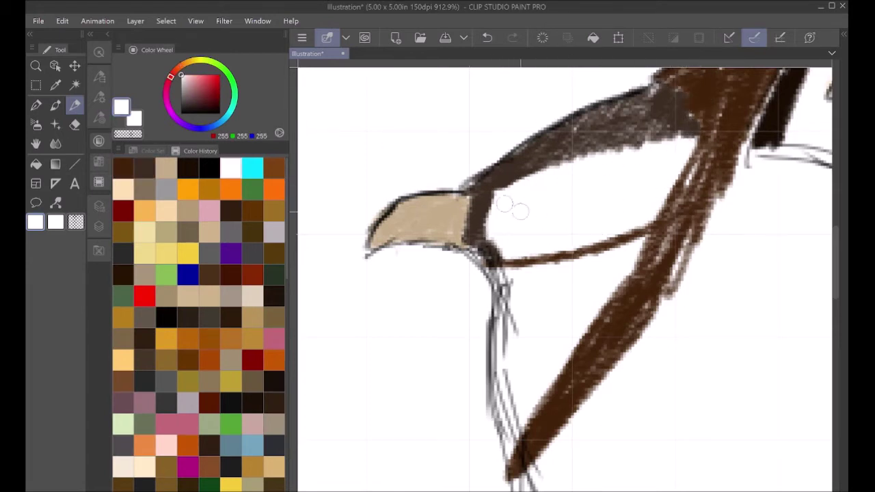
click(209, 168)
mouse_move(615, 184)
mouse_down()
mouse_move(615, 193)
mouse_move(579, 197)
mouse_move(605, 180)
mouse_move(594, 188)
mouse_up()
key(ctrl+z)
click(253, 168)
click(219, 87)
click(145, 168)
click(166, 168)
click(56, 105)
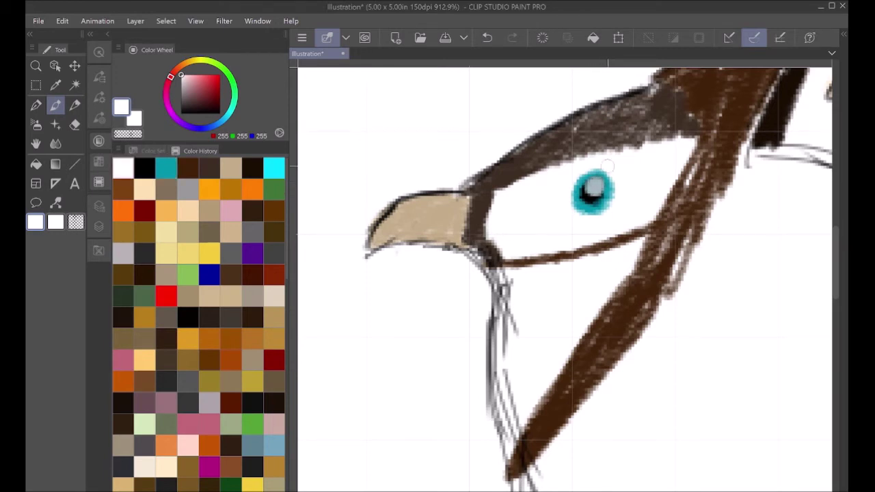
- Draw a black mouth line along the underside of the second bird's beak, extending onto the face
click(145, 168)
drag(420, 244, 502, 245)
key(ctrl+z)
click(253, 169)
click(123, 168)
key(ctrl+z)
click(75, 106)
drag(447, 241, 511, 232)
- Fill the second bird's throat and the patch behind its eye dark grey-brown, and the face around the eye light grey
click(210, 168)
mouse_move(636, 144)
mouse_down()
mouse_move(632, 171)
mouse_move(687, 125)
mouse_move(659, 199)
mouse_move(534, 410)
mouse_move(489, 355)
mouse_move(497, 277)
mouse_move(616, 287)
mouse_move(520, 390)
mouse_move(588, 301)
mouse_move(539, 369)
mouse_up()
click(188, 189)
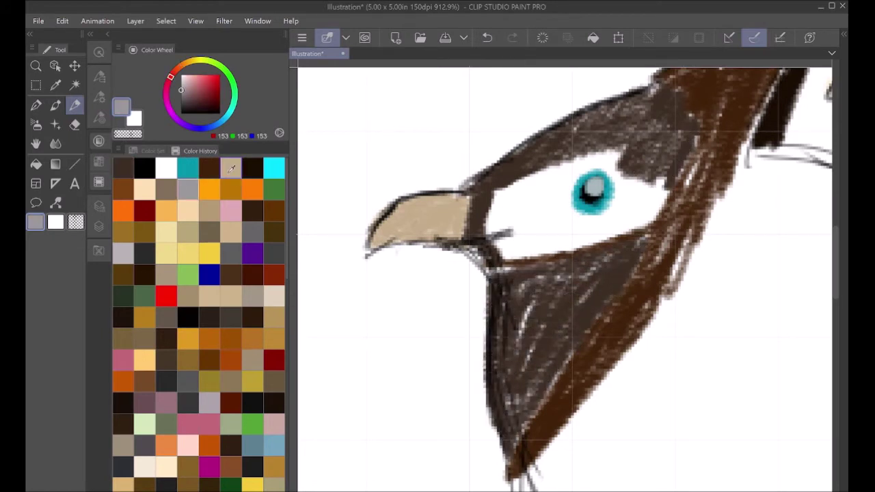
mouse_move(514, 194)
mouse_down()
mouse_move(501, 227)
mouse_move(507, 259)
mouse_move(568, 241)
mouse_up()
click(487, 38)
drag(182, 86, 181, 84)
mouse_move(532, 204)
mouse_down()
mouse_move(511, 217)
mouse_move(524, 250)
mouse_move(620, 235)
mouse_move(642, 217)
mouse_move(617, 209)
mouse_move(585, 222)
mouse_move(564, 183)
mouse_move(532, 235)
mouse_move(552, 181)
mouse_move(591, 165)
mouse_up()
drag(595, 224, 657, 190)
- Touch up the second bird's beak base in dark grey-brown (RGB 59, 46, 34) and redraw its mouth line in black
click(167, 169)
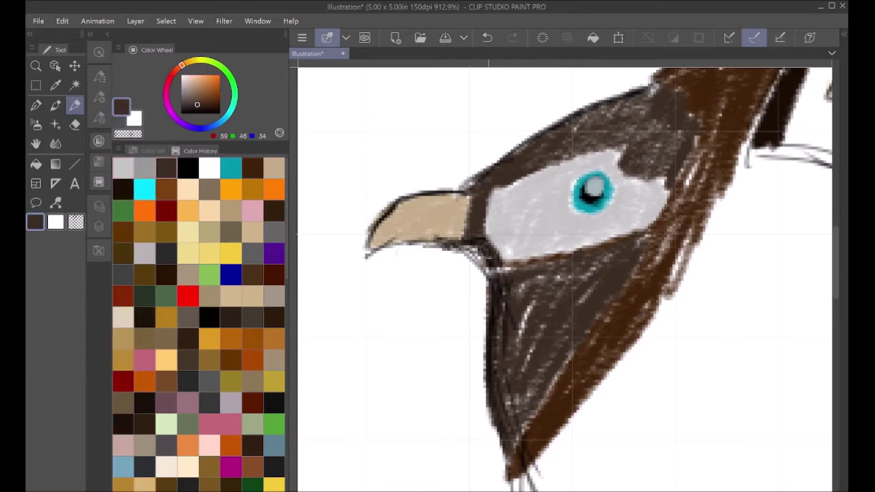
drag(472, 249, 507, 272)
click(188, 168)
drag(405, 238, 513, 228)
- Fill the second bird's breast light grey (RGB 196, 196, 196) with the Rough pencil, reducing the brush size to 20
scroll(565, 279, down, 5)
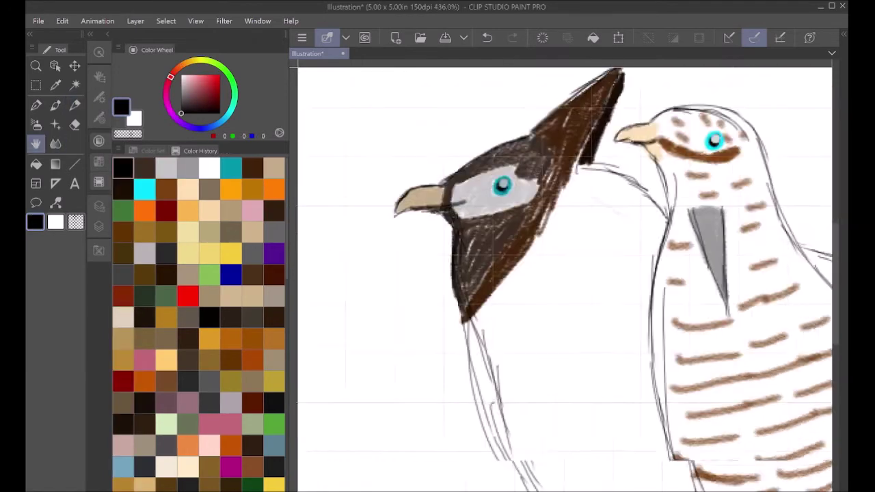
drag(565, 279, 535, 278)
click(166, 168)
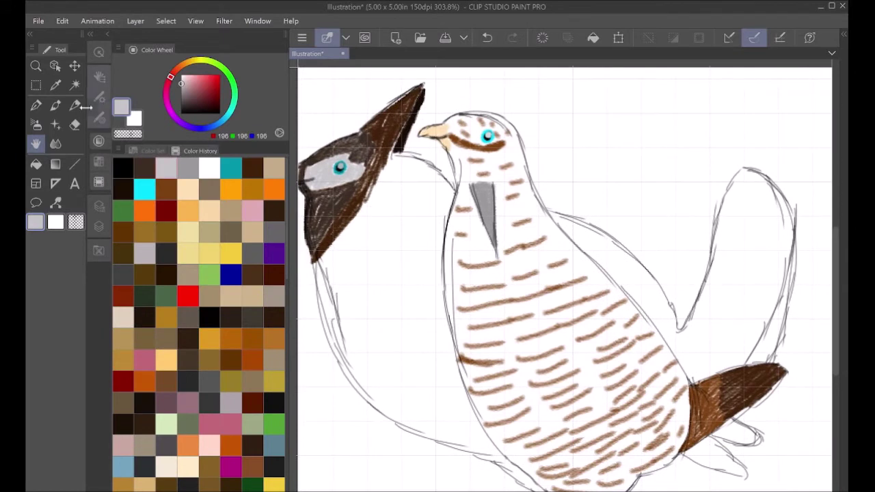
click(75, 106)
click(99, 77)
click(198, 417)
key(bracketleft)
key(bracketleft)
key(bracketleft)
mouse_move(407, 194)
mouse_down()
mouse_move(428, 189)
mouse_move(390, 275)
mouse_move(390, 179)
mouse_move(335, 287)
mouse_move(382, 382)
mouse_move(417, 328)
mouse_move(432, 358)
mouse_move(424, 430)
mouse_move(481, 395)
mouse_up()
key(bracketleft)
key(bracketleft)
key(bracketleft)
key(bracketleft)
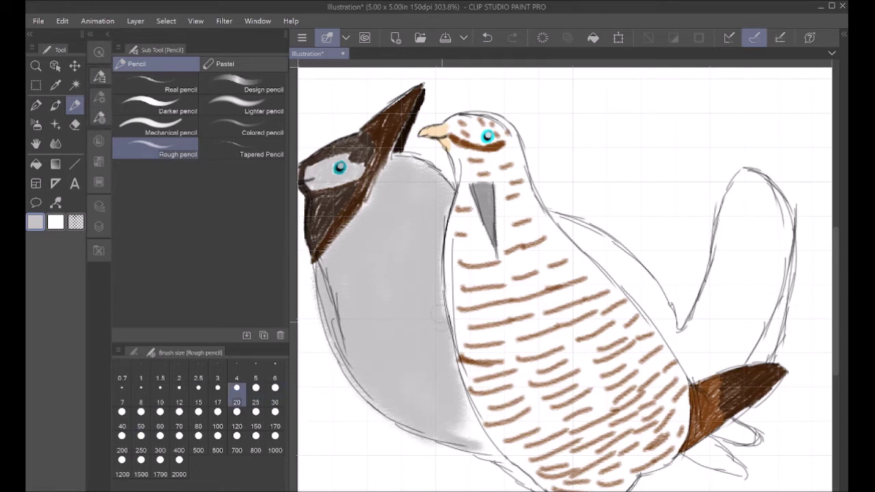
- Complete the light grey fill of the second bird's lower belly along the first bird's outline on Layer 3
click(75, 125)
click(99, 226)
click(198, 272)
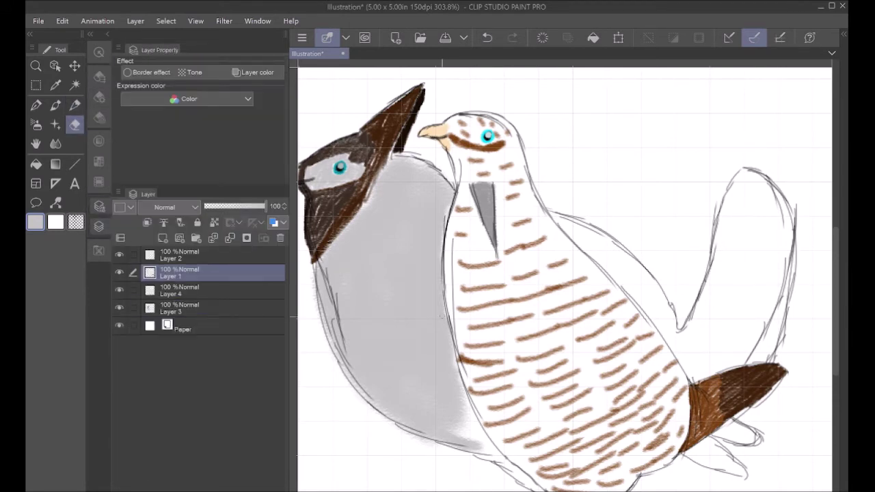
click(198, 308)
click(74, 105)
mouse_move(466, 411)
mouse_down()
mouse_move(456, 438)
mouse_move(477, 447)
mouse_up()
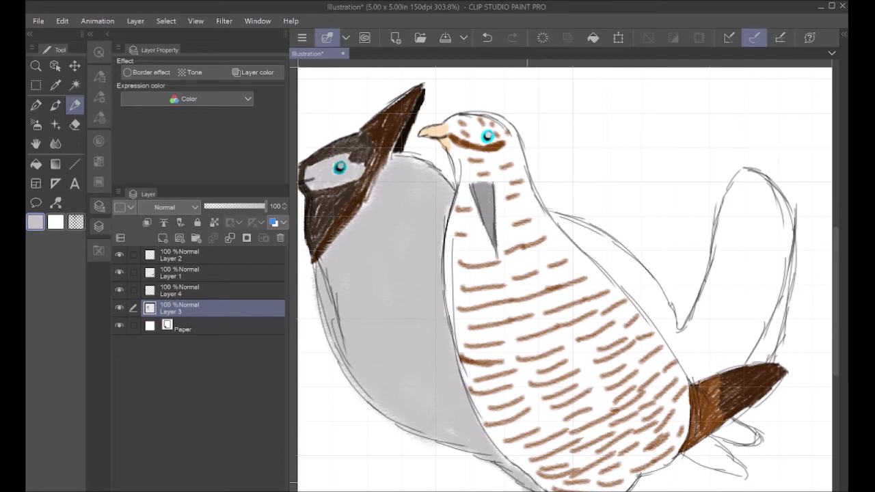
- Paint the second bird's back, tail base and tail tip light grey on Layer 3, leaving a white band down the tail
click(36, 144)
drag(640, 203, 590, 109)
drag(741, 239, 742, 212)
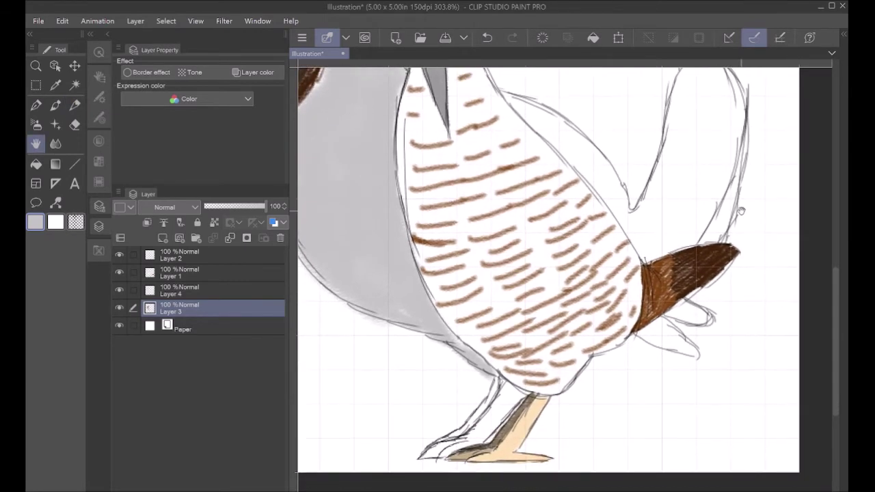
drag(553, 89, 502, 157)
click(75, 125)
click(198, 272)
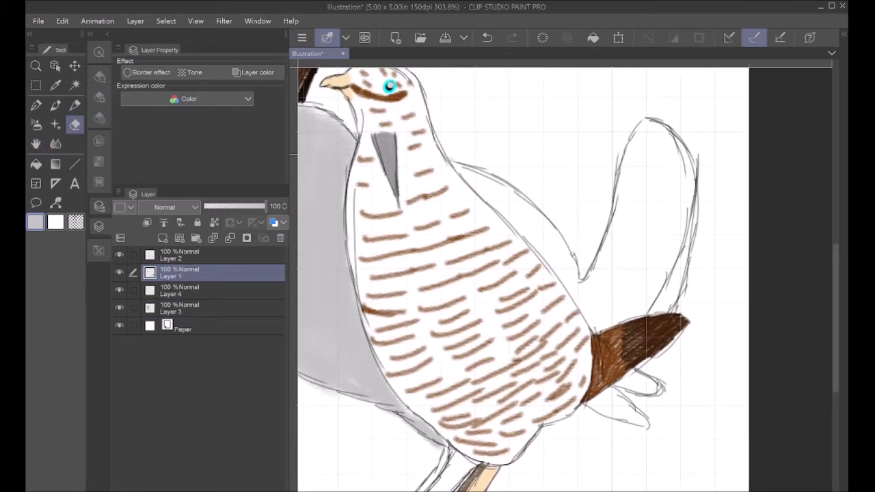
click(198, 308)
click(74, 105)
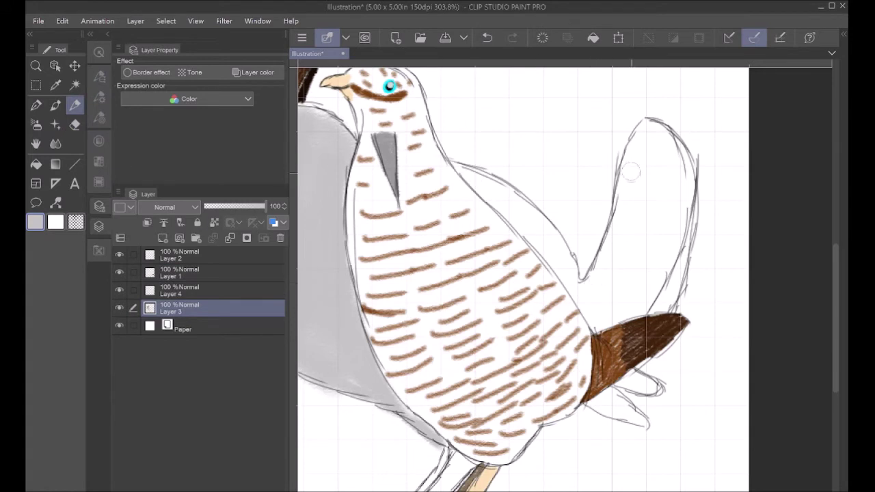
mouse_move(626, 152)
mouse_down()
mouse_move(655, 252)
mouse_move(646, 311)
mouse_up()
drag(643, 121, 686, 161)
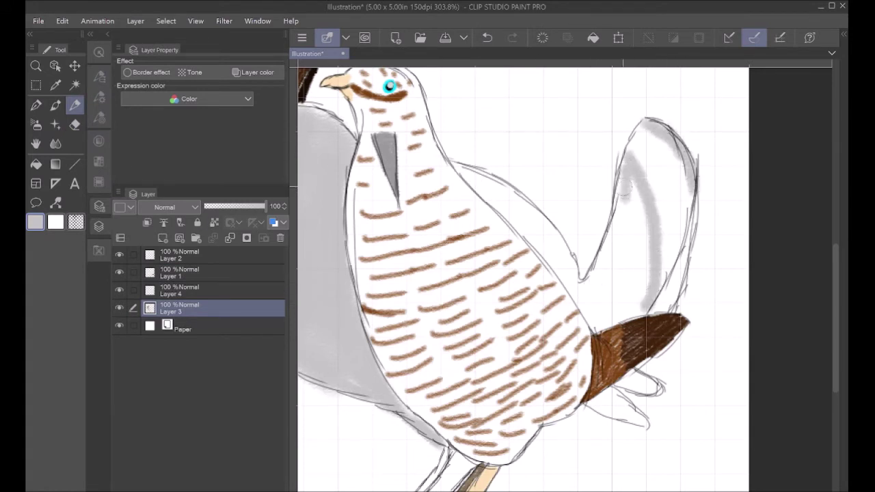
mouse_move(623, 171)
mouse_down()
mouse_move(632, 260)
mouse_move(644, 254)
mouse_up()
mouse_move(599, 324)
mouse_down()
mouse_move(581, 280)
mouse_move(633, 229)
mouse_move(609, 317)
mouse_move(550, 242)
mouse_move(479, 185)
mouse_move(510, 212)
mouse_up()
- Set the Rough pencil size to 10 and fill the narrow gap where the second bird's back meets the first bird's neck
click(97, 139)
click(99, 118)
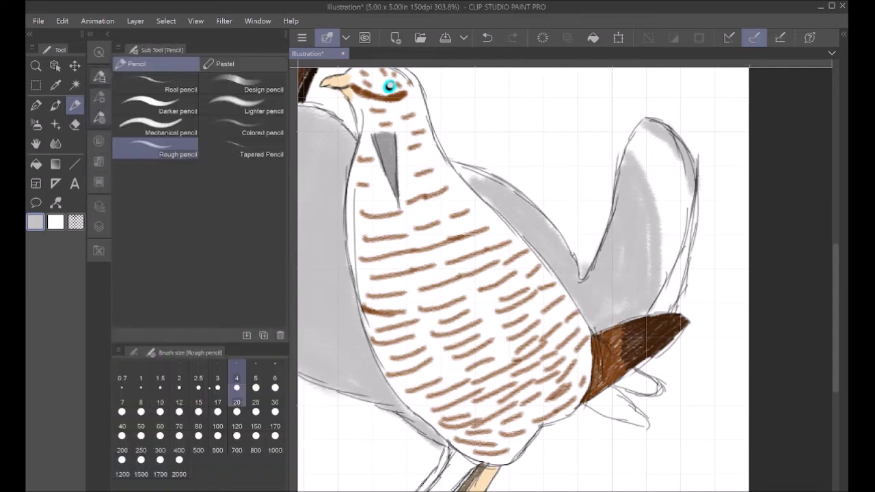
click(160, 395)
drag(468, 178, 458, 169)
- On Layer 1, paint a dark brown patch along the upright tail's lower rear edge and fill the tail base below it light grey
key(e)
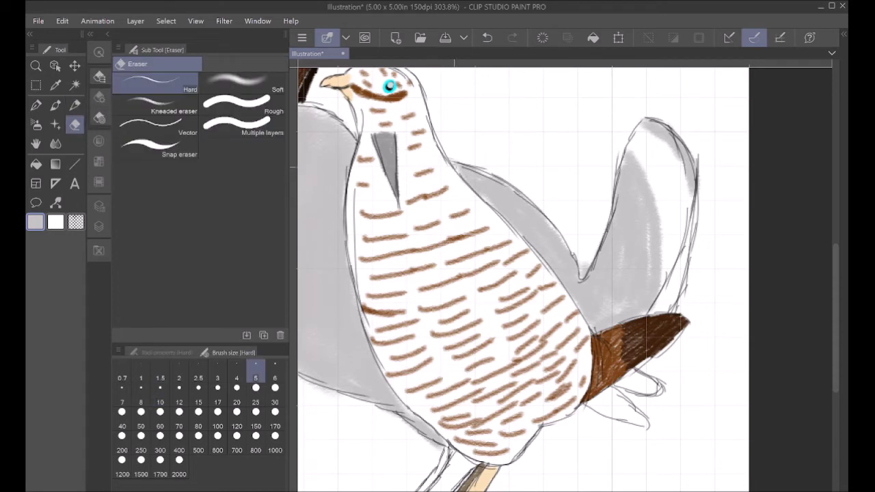
click(99, 206)
click(206, 273)
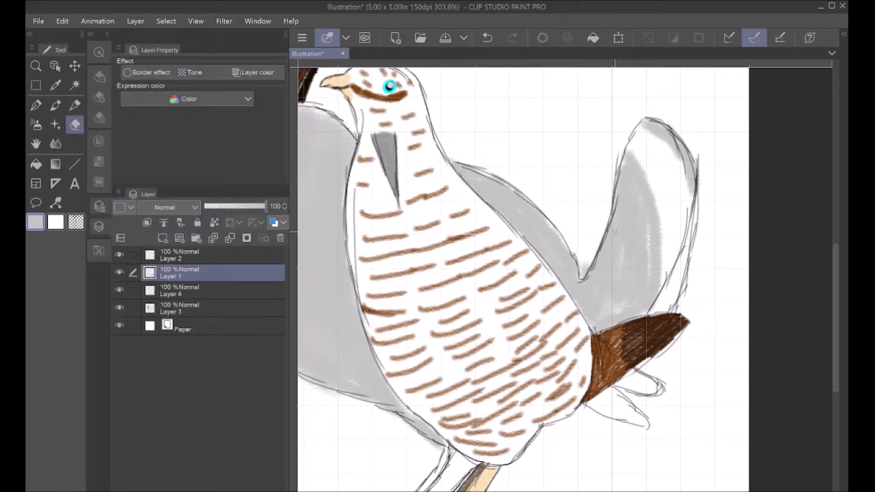
click(99, 142)
click(166, 168)
click(75, 106)
drag(673, 250, 664, 283)
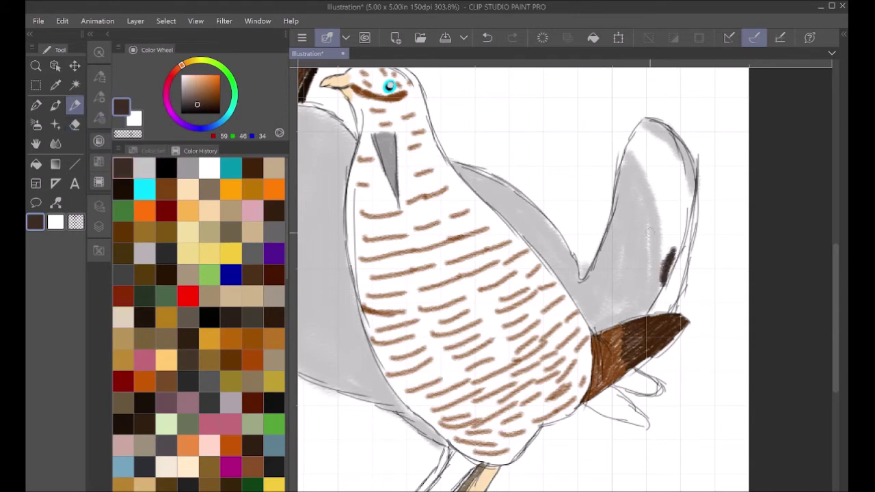
key(ctrl+z)
mouse_move(690, 204)
mouse_down()
mouse_move(667, 291)
mouse_move(689, 213)
mouse_up()
alt+click(649, 284)
drag(658, 276, 659, 294)
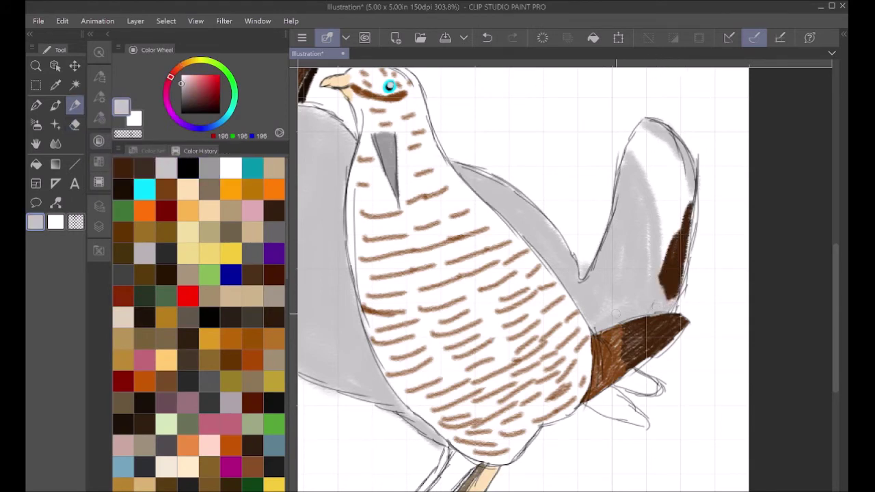
- Extend the dark brown band (RGB 65, 35, 9) up the rear of the upright tail to just below its tip
click(163, 164)
mouse_move(684, 254)
mouse_down()
mouse_move(663, 191)
mouse_move(683, 188)
mouse_up()
drag(660, 142, 655, 186)
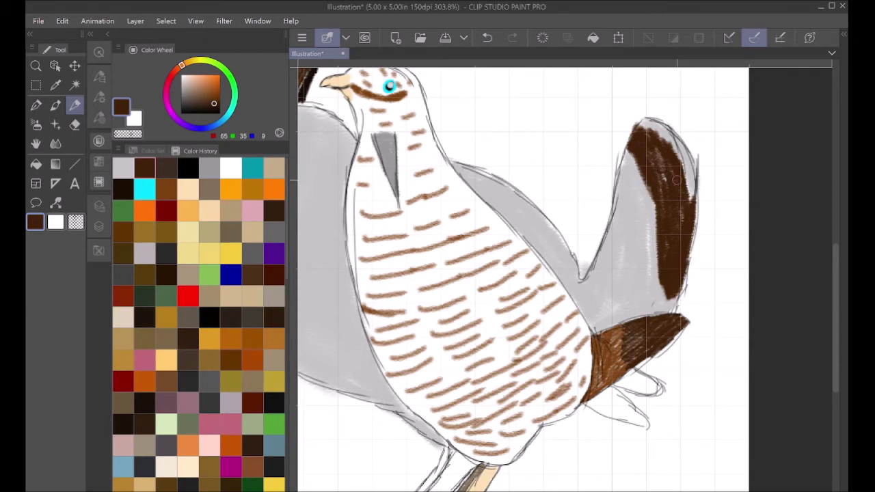
- Add short dark brown bars across the grey parts of the second bird's tail and back
mouse_move(675, 180)
mouse_down()
mouse_move(646, 130)
mouse_move(632, 239)
mouse_move(609, 311)
mouse_move(665, 304)
mouse_up()
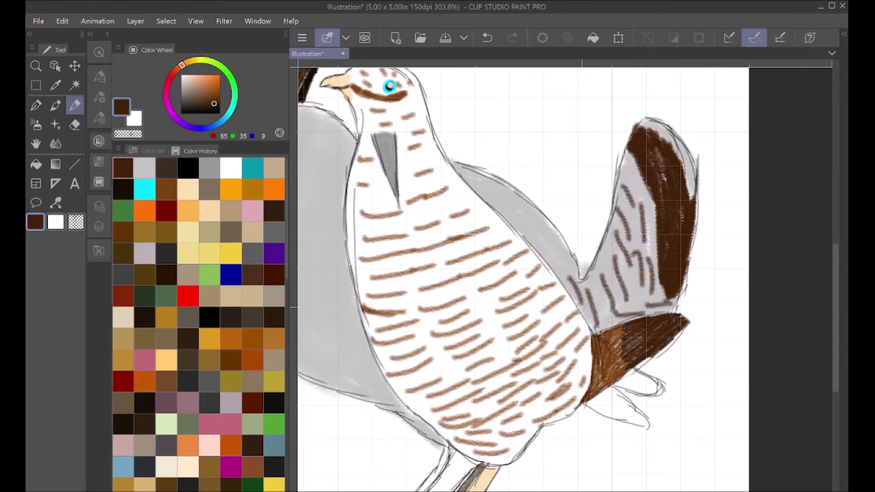
key(ctrl+z)
key(ctrl+z)
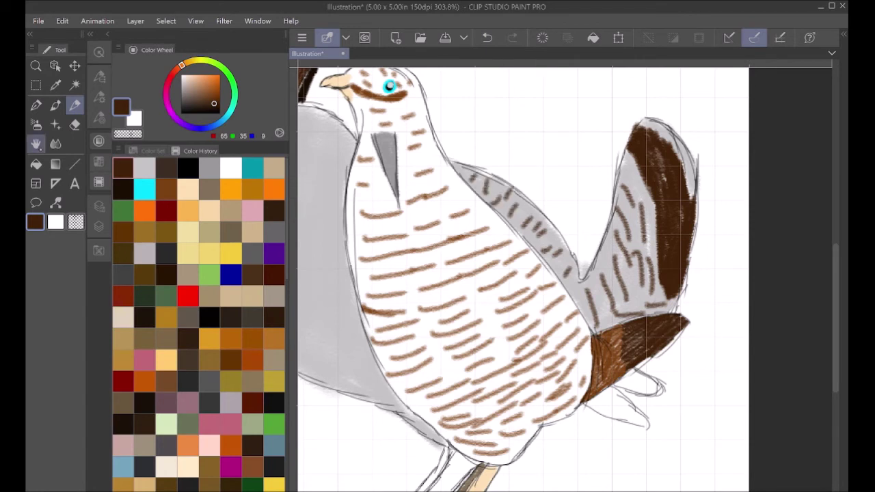
- Cover the second bird's light grey neck, breast and belly with rows of short dark brown bars
drag(451, 259, 593, 288)
drag(439, 145, 454, 145)
drag(434, 154, 468, 155)
drag(431, 169, 481, 171)
drag(406, 202, 442, 192)
drag(416, 221, 456, 206)
drag(367, 233, 403, 231)
drag(410, 261, 465, 216)
drag(368, 280, 416, 247)
drag(398, 283, 439, 262)
drag(370, 302, 439, 273)
drag(438, 283, 460, 265)
drag(405, 310, 464, 267)
mouse_move(382, 324)
mouse_down()
mouse_move(423, 313)
mouse_move(432, 327)
mouse_up()
drag(446, 325, 475, 295)
drag(406, 350, 447, 332)
drag(407, 367, 482, 309)
drag(412, 381, 469, 355)
drag(433, 394, 498, 340)
drag(457, 409, 513, 360)
drag(490, 421, 517, 379)
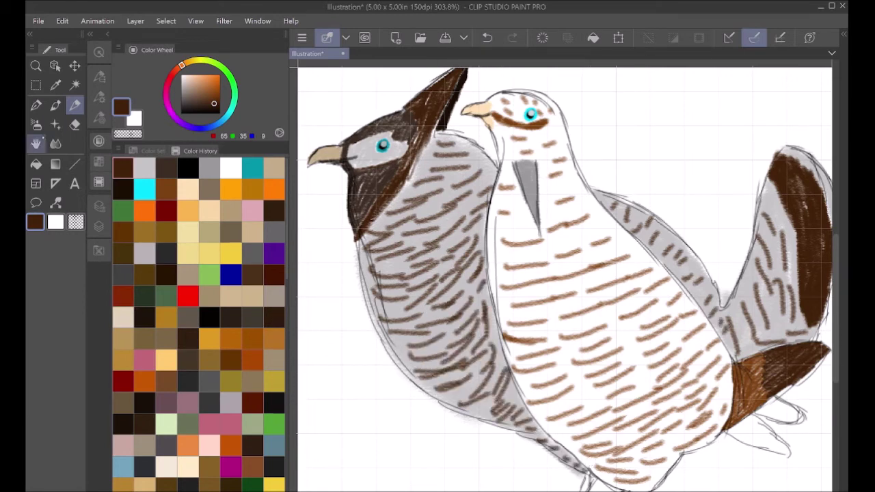
- Paint the two small feather tips beneath the first bird's brown tail dark brown (RGB 65, 35, 9)
drag(546, 308, 437, 239)
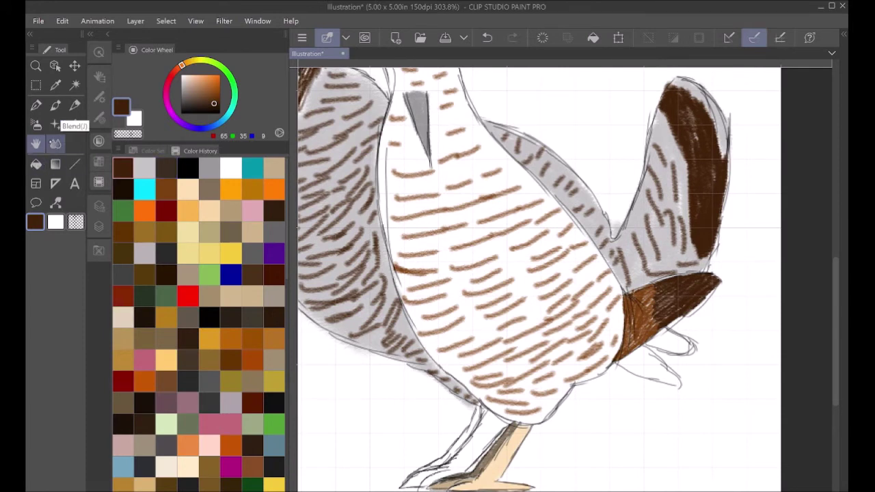
click(75, 106)
scroll(697, 366, up, 5)
mouse_move(456, 353)
mouse_down()
mouse_move(530, 386)
mouse_move(632, 408)
mouse_move(495, 342)
mouse_move(585, 403)
mouse_move(616, 384)
mouse_up()
mouse_move(599, 253)
mouse_down()
mouse_move(578, 272)
mouse_move(671, 301)
mouse_move(595, 287)
mouse_move(615, 314)
mouse_move(641, 286)
mouse_move(605, 305)
mouse_up()
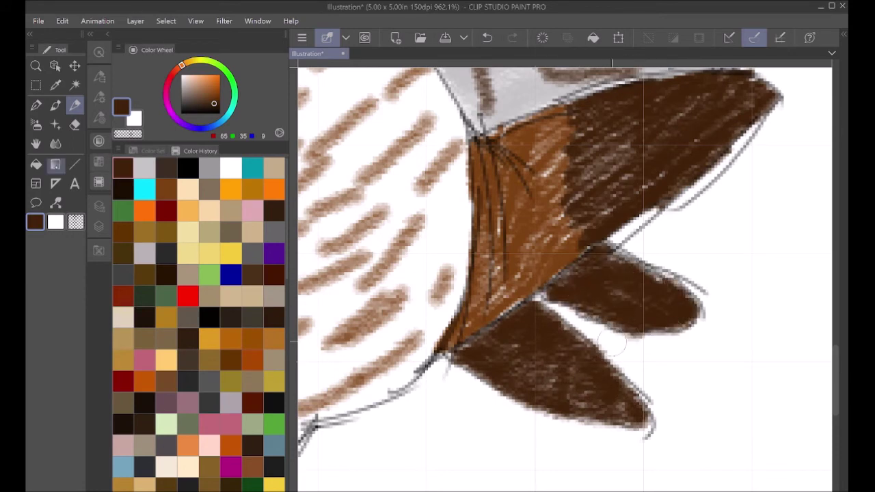
- Paint the second bird's leg and foot dark grey-brown, and shade their front edge with a darker brown (RGB 37, 32, 23)
click(36, 144)
scroll(614, 316, down, 5)
scroll(477, 398, up, 5)
click(273, 167)
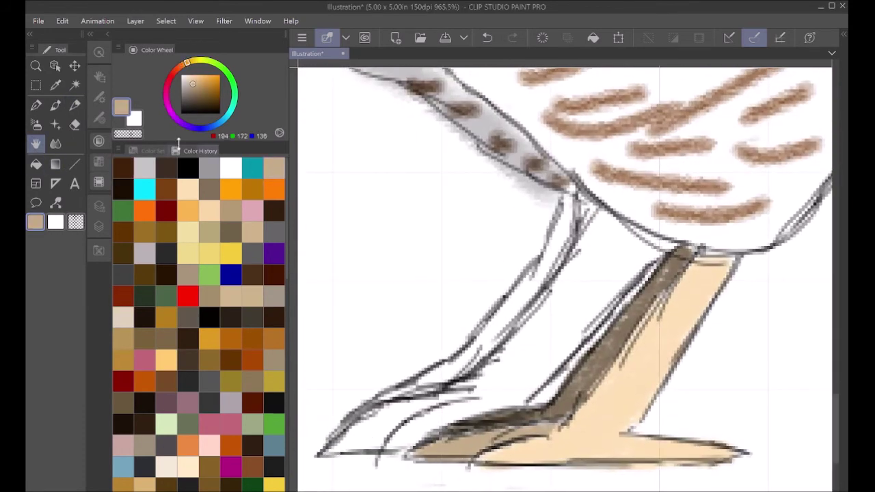
key(b)
alt+click(618, 332)
alt+click(601, 356)
mouse_move(596, 251)
mouse_down()
mouse_move(544, 309)
mouse_move(606, 225)
mouse_move(636, 244)
mouse_move(485, 396)
mouse_move(499, 391)
mouse_move(383, 451)
mouse_move(560, 349)
mouse_up()
mouse_move(443, 397)
mouse_down()
mouse_move(378, 430)
mouse_move(387, 413)
mouse_move(386, 430)
mouse_up()
click(195, 107)
mouse_move(571, 202)
mouse_down()
mouse_move(530, 294)
mouse_move(430, 379)
mouse_move(478, 328)
mouse_move(499, 335)
mouse_move(383, 403)
mouse_up()
- Change the Paper layer's color to orange
key(h)
scroll(499, 335, down, 8)
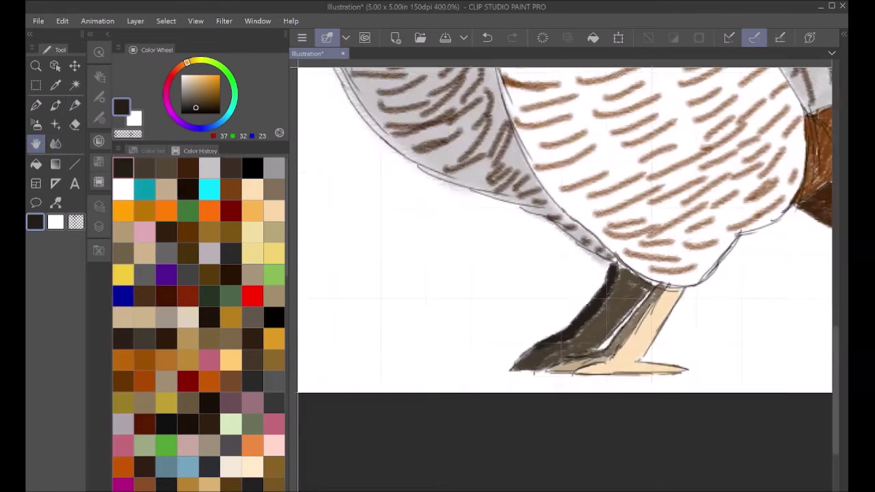
scroll(499, 335, up, 1)
click(99, 227)
click(197, 325)
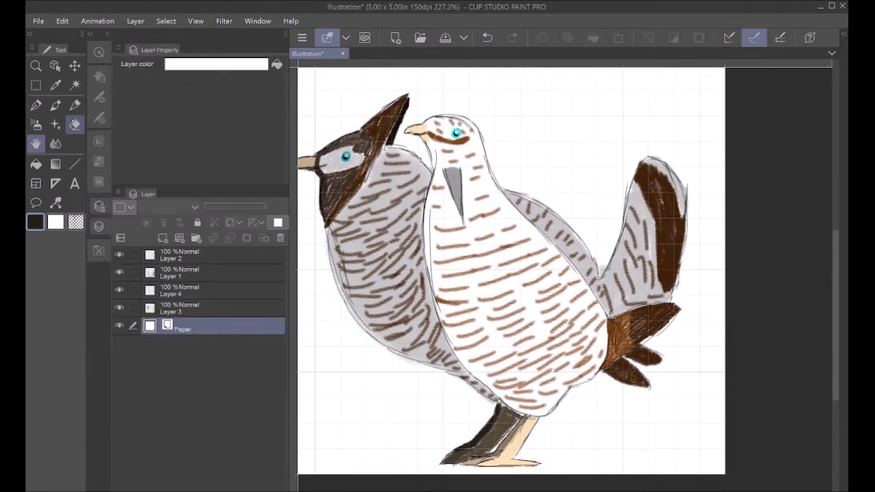
click(36, 164)
click(98, 140)
click(209, 211)
click(99, 227)
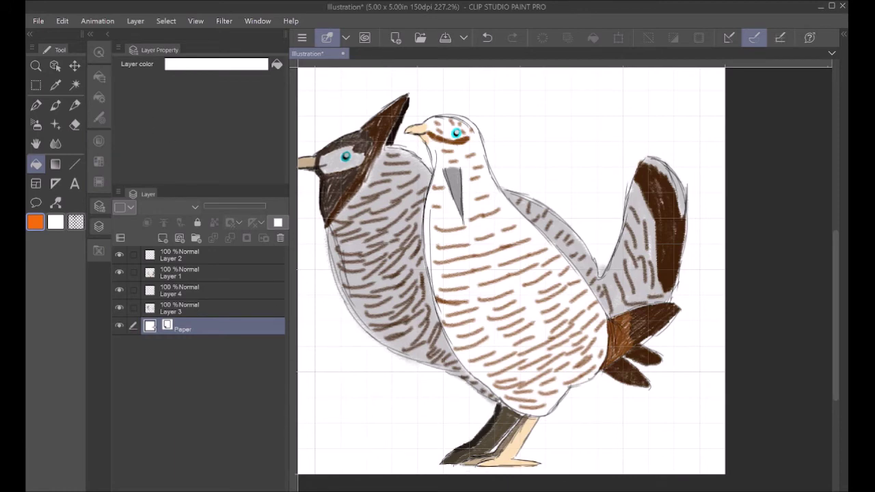
double_click(168, 326)
click(451, 348)
drag(301, 216, 427, 219)
click(571, 177)
- Pick the second bird's light grey, select Layer 3, and hide the sketch layers Layer 2 and Layer 4
scroll(574, 285, up, 5)
drag(478, 274, 685, 281)
scroll(428, 82, up, 3)
drag(428, 82, 448, 187)
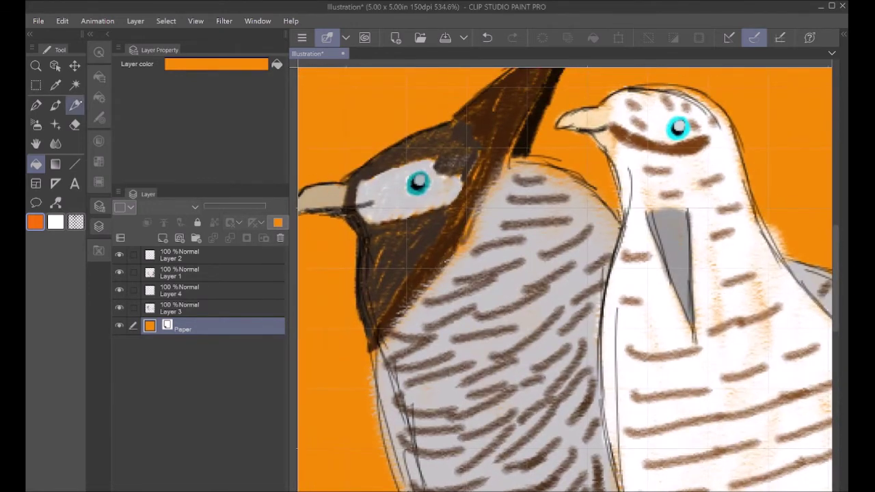
click(75, 105)
click(99, 182)
alt+click(462, 195)
click(99, 182)
click(200, 310)
click(119, 254)
click(119, 290)
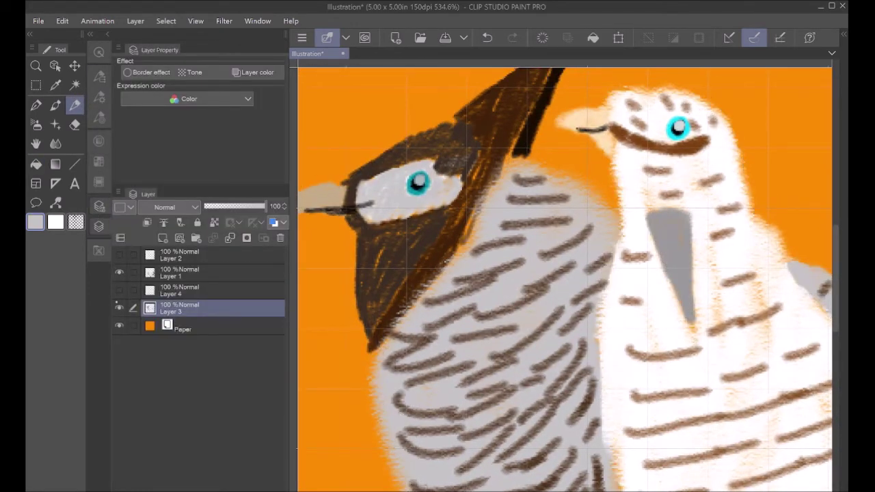
- Fill the gaps along the second bird's neck stripe and front breast edge with light grey, and switch the drawing color to black
click(99, 141)
mouse_move(489, 207)
mouse_down()
mouse_move(370, 362)
mouse_move(393, 489)
mouse_up()
click(252, 167)
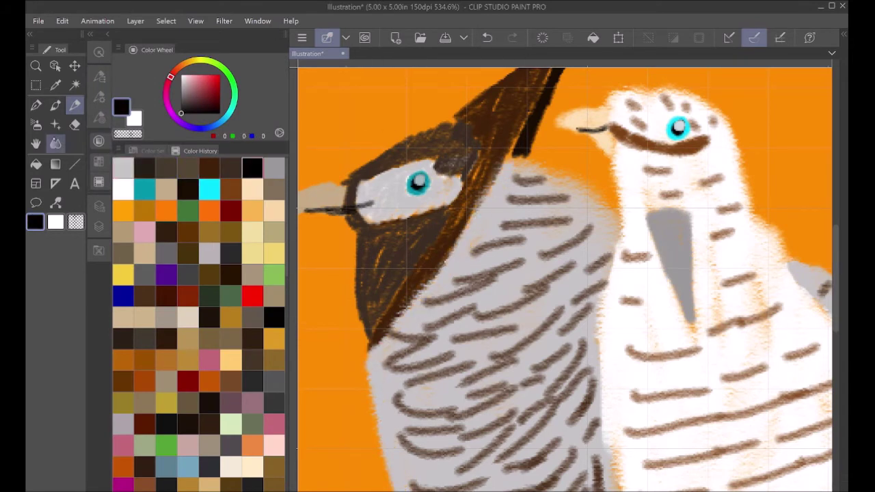
- Complete the black stripe along the back of the second bird's crest and touch up its front edge with dark brown
click(36, 143)
drag(445, 164, 383, 238)
click(74, 105)
drag(503, 119, 447, 227)
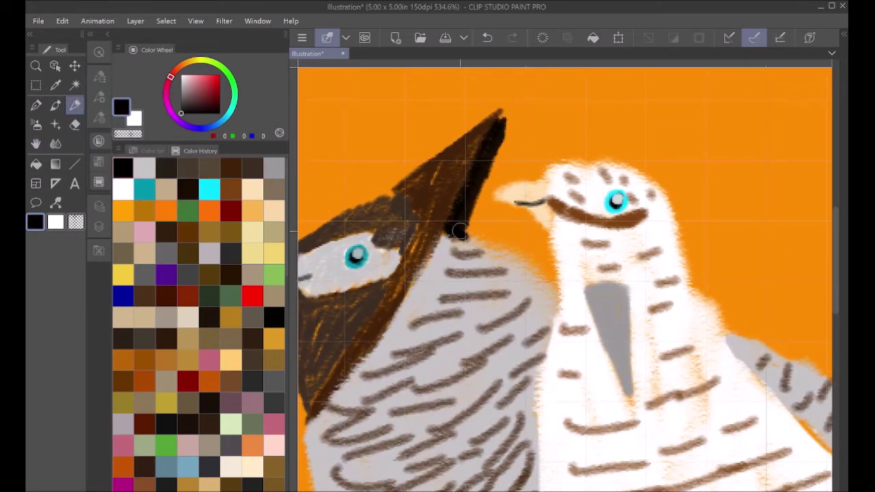
click(233, 165)
drag(400, 186, 382, 198)
- Switch the drawing color to beak tan (RGB 194, 172, 136) and touch up the edges of the second bird's beak
click(36, 144)
drag(393, 273, 523, 157)
click(166, 189)
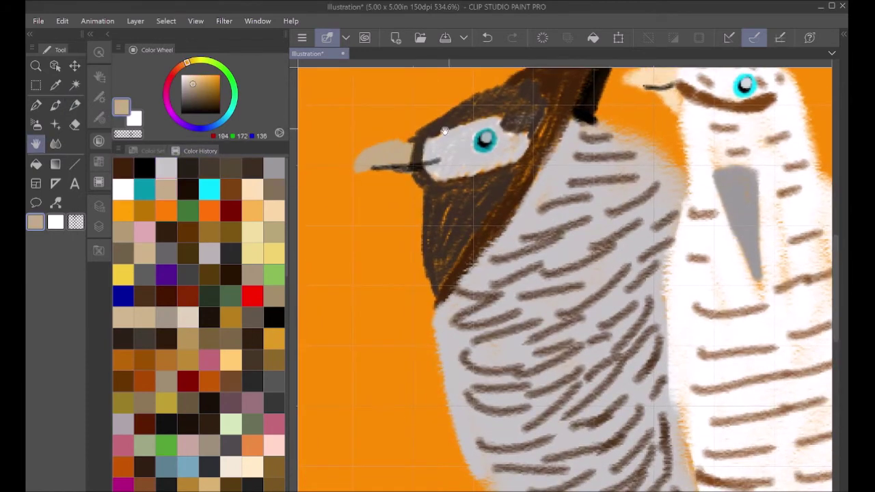
click(75, 125)
click(487, 38)
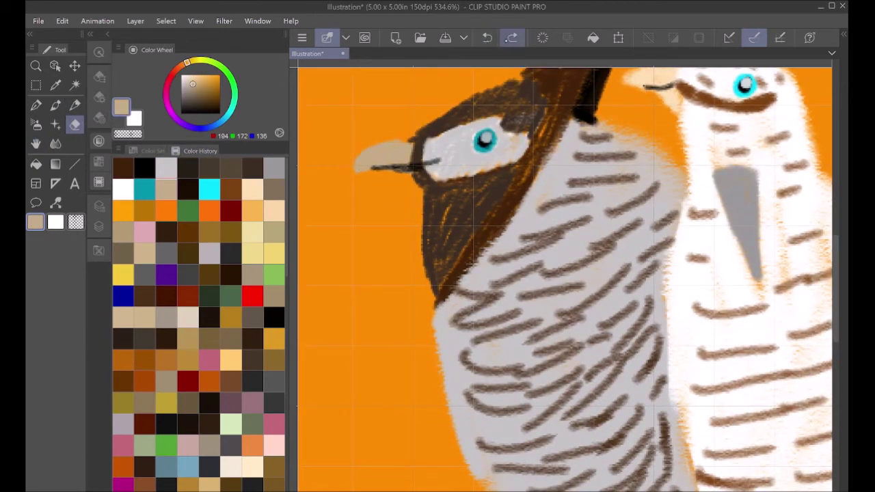
key(p)
drag(402, 139, 408, 145)
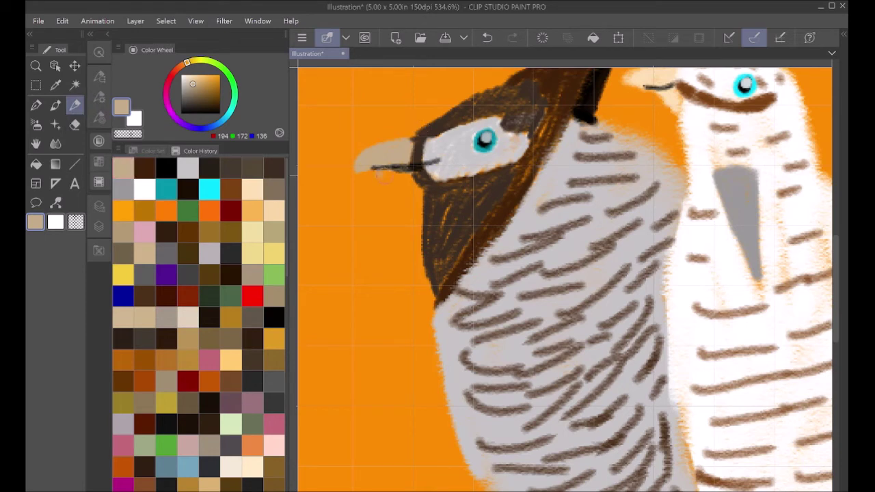
click(487, 37)
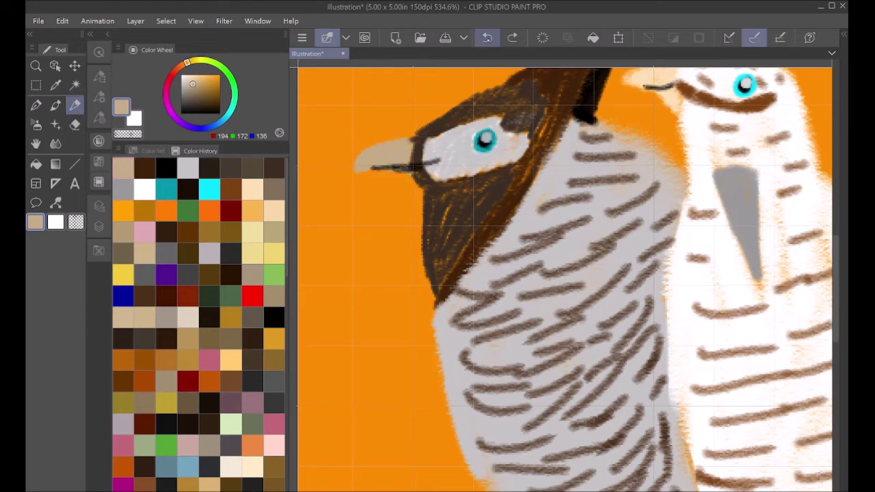
click(511, 37)
click(512, 37)
click(512, 38)
- Fill in the second bird's upper beak and lower bill with tan using the Rough pencil at size 5
click(36, 144)
scroll(393, 95, up, 6)
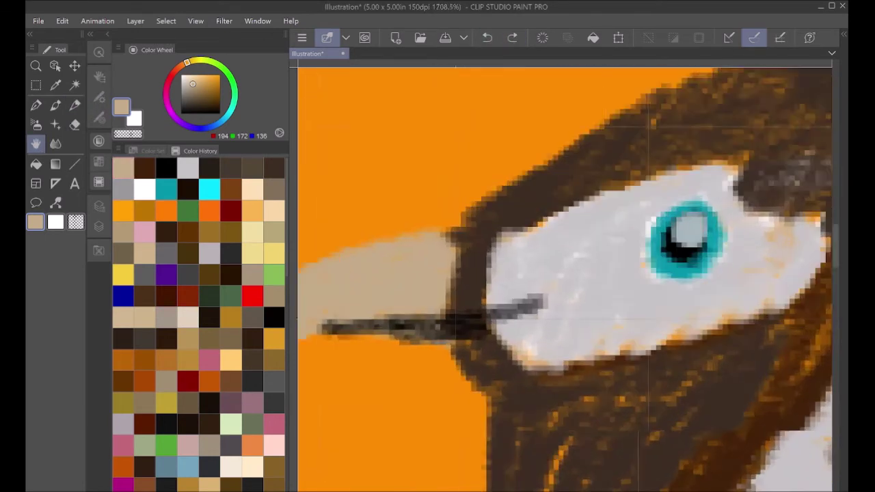
drag(451, 273, 517, 254)
click(97, 119)
click(255, 372)
drag(401, 326, 521, 334)
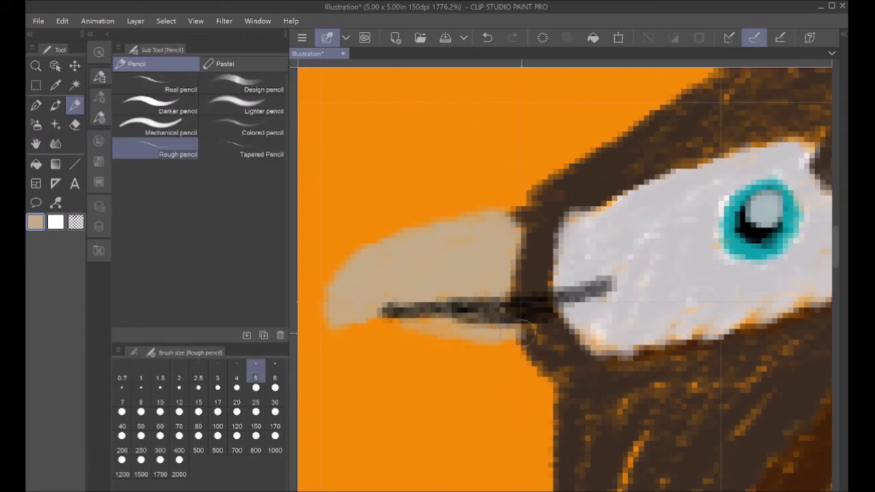
- Smooth the second bird's lower belly edge with light grey using the Rough pencil at size 10, and trim it with the eraser
click(36, 144)
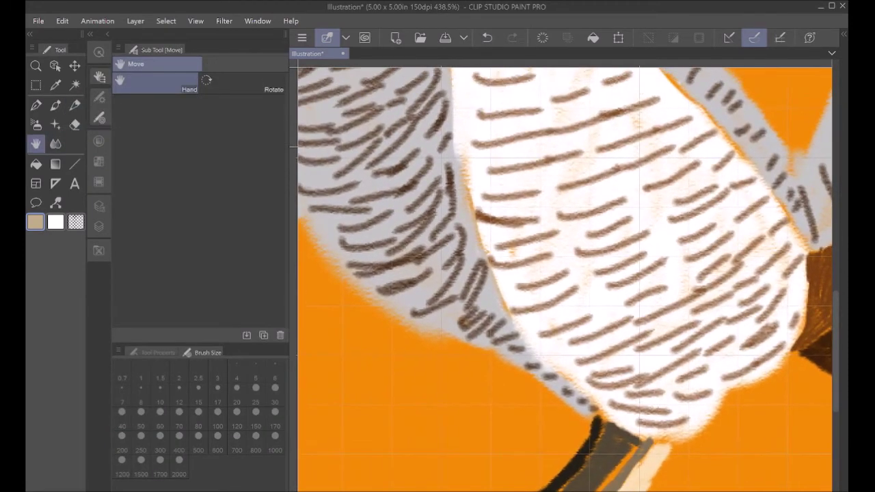
click(75, 105)
click(99, 141)
click(188, 168)
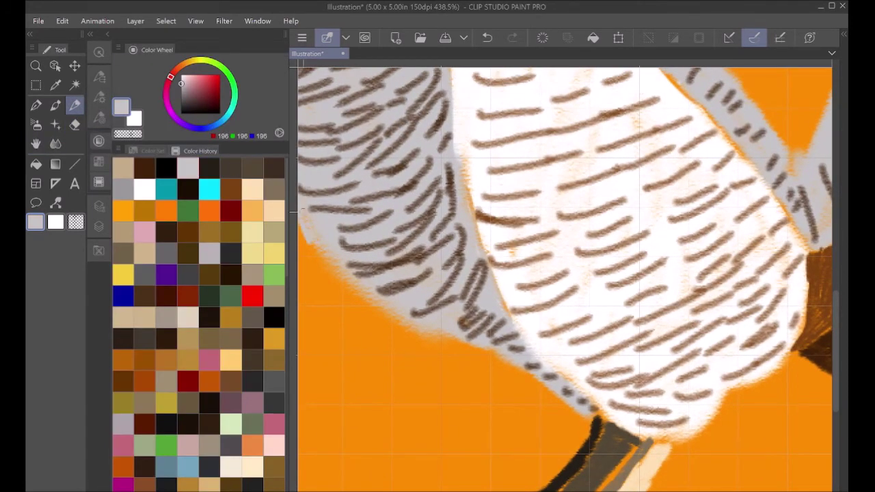
drag(299, 227, 350, 283)
click(100, 118)
click(160, 395)
mouse_move(299, 225)
mouse_down()
mouse_move(320, 252)
mouse_move(375, 301)
mouse_up()
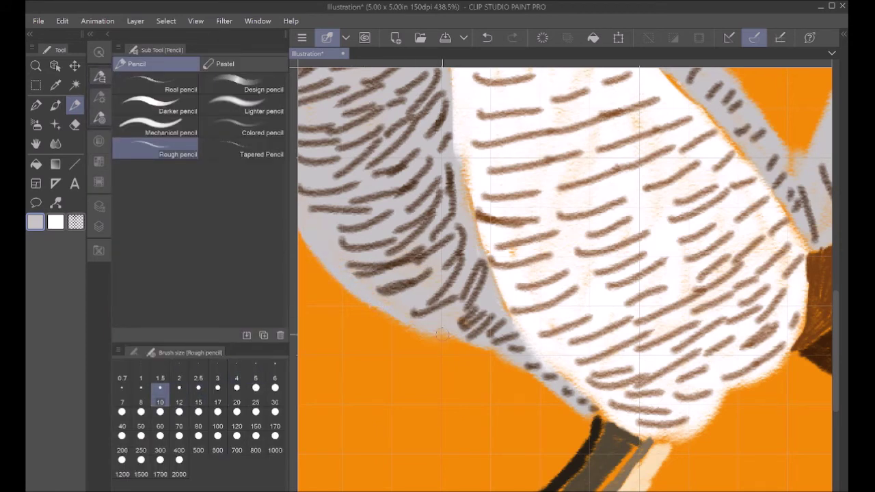
drag(443, 335, 430, 328)
key(e)
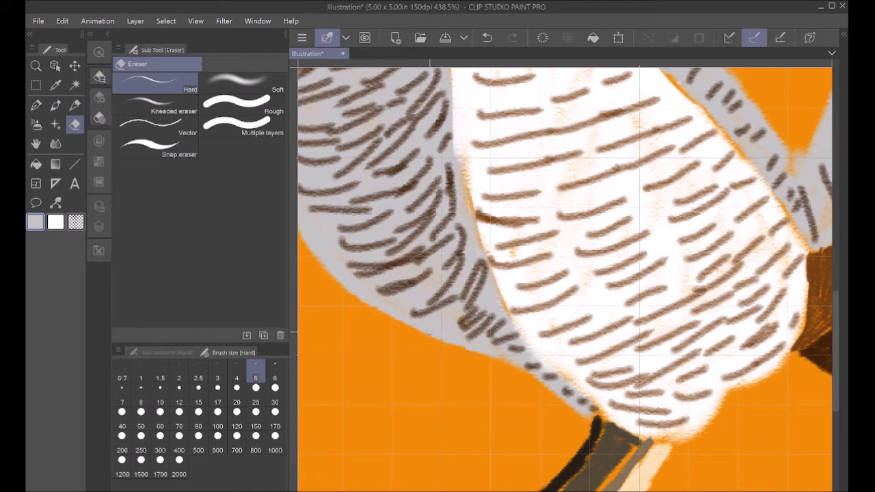
key(p)
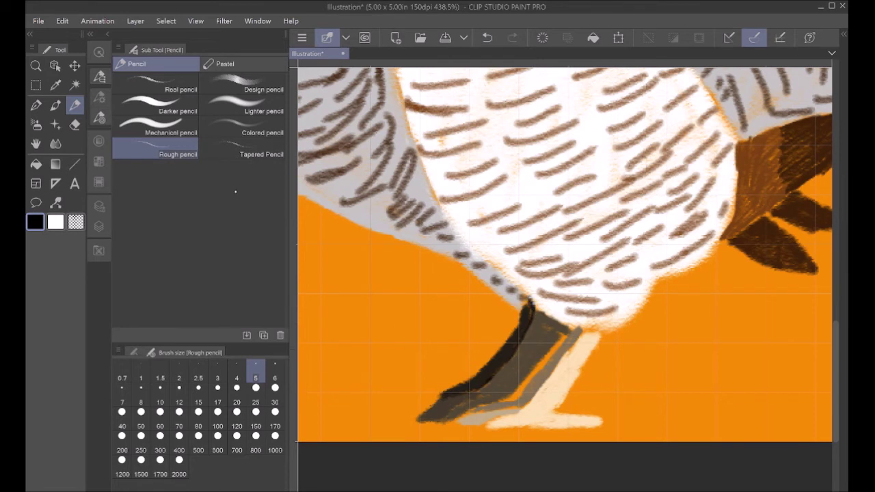
- Select Layer 1 and trim the tip of the dark foot's toe with the Hard eraser
click(56, 124)
click(74, 124)
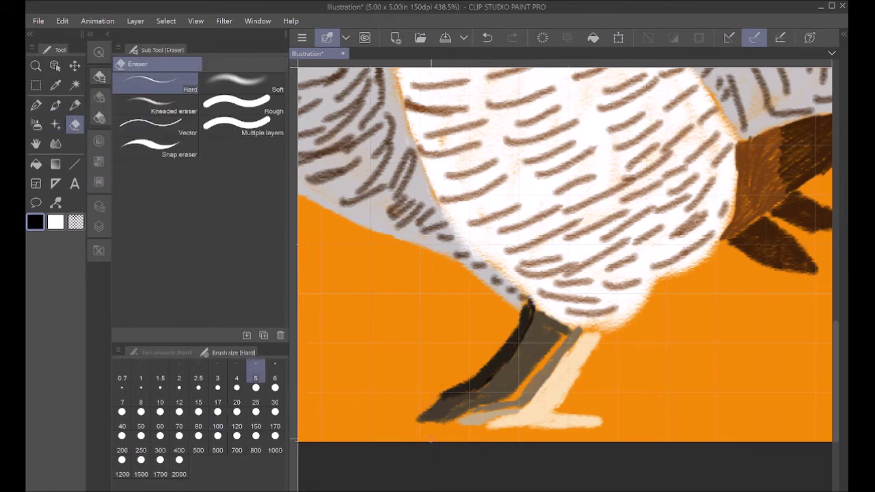
click(106, 201)
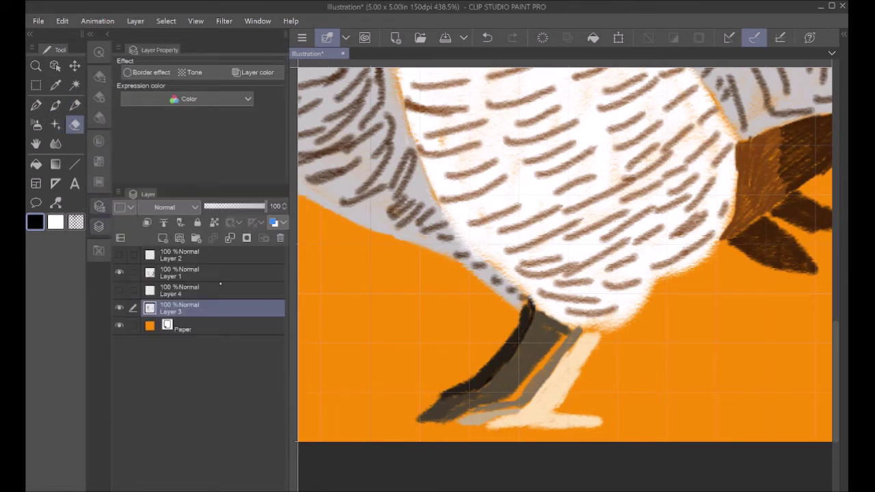
click(220, 275)
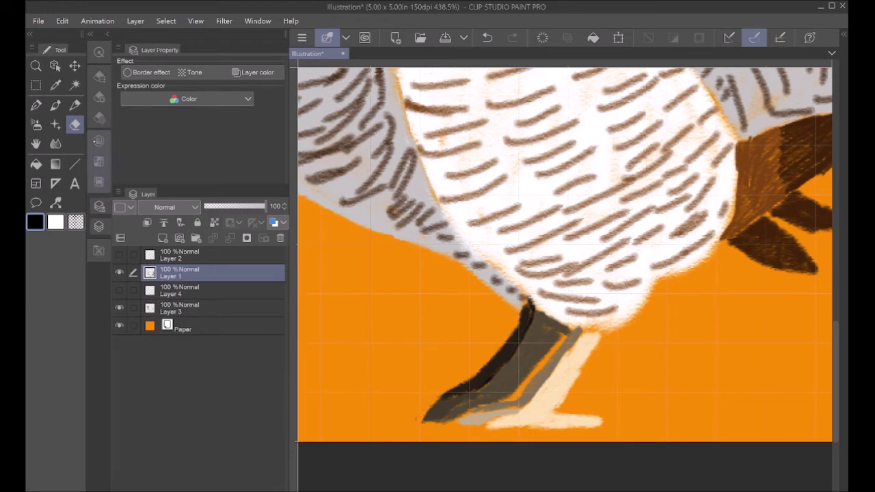
- Fill the gaps in the dark foot's toes with dark grey-brown
click(98, 141)
click(252, 168)
click(74, 105)
scroll(497, 410, up, 5)
mouse_move(631, 197)
mouse_down()
mouse_move(583, 270)
mouse_move(502, 335)
mouse_up()
drag(442, 347, 422, 368)
- Draw a black toe line on the dark foot and a black line along the inside of the leg's shaded front edge
click(144, 168)
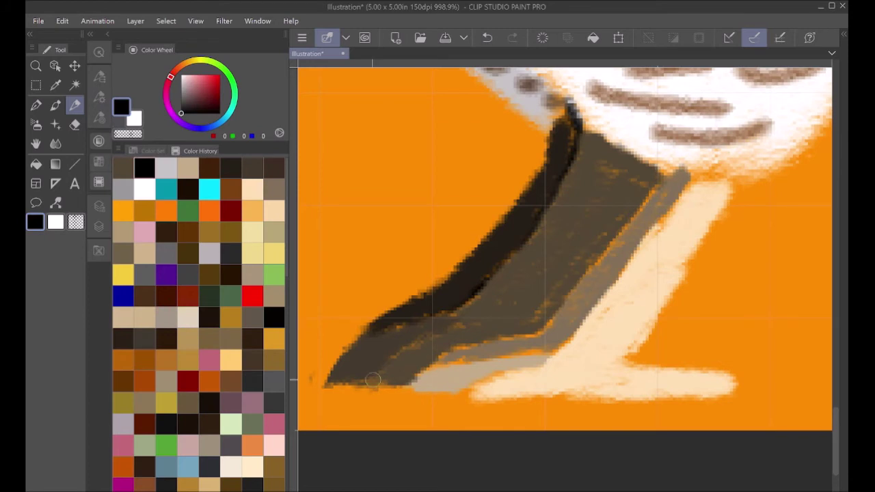
drag(375, 380, 477, 328)
drag(421, 344, 374, 382)
mouse_move(360, 339)
mouse_down()
mouse_move(510, 257)
mouse_move(578, 127)
mouse_up()
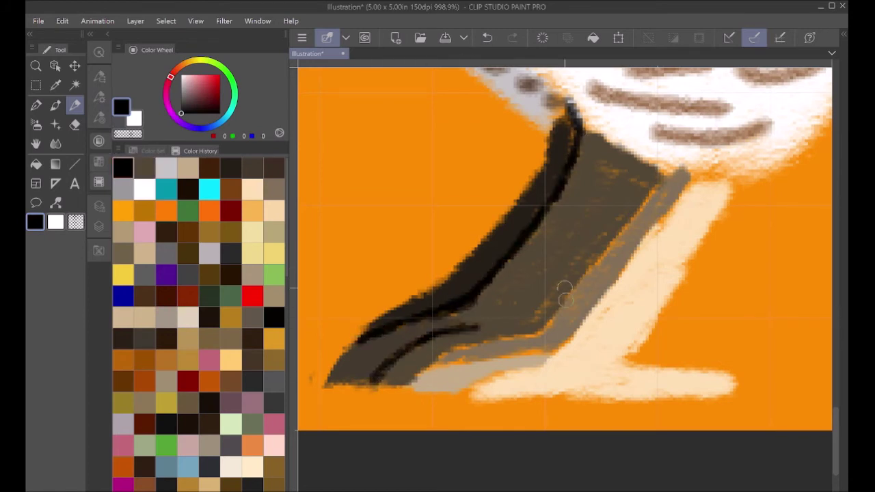
- Outline in black the leg tops beneath the belly, both sides of the grey-brown leg strip, and the pale foot's front toe
drag(647, 203, 609, 253)
drag(670, 173, 748, 173)
drag(569, 114, 663, 171)
mouse_move(663, 171)
mouse_down()
mouse_move(615, 142)
mouse_move(615, 243)
mouse_move(492, 342)
mouse_move(411, 387)
mouse_move(580, 330)
mouse_move(621, 273)
mouse_up()
key(ctrl+z)
key(ctrl+z)
key(ctrl+y)
mouse_move(418, 383)
mouse_down()
mouse_move(566, 335)
mouse_move(693, 181)
mouse_move(677, 206)
mouse_up()
drag(543, 366, 458, 396)
- Erase the rough edges along the pale foot's sole, rear toe and the back of its leg
key(e)
mouse_move(574, 402)
mouse_down()
mouse_move(718, 397)
mouse_move(735, 386)
mouse_up()
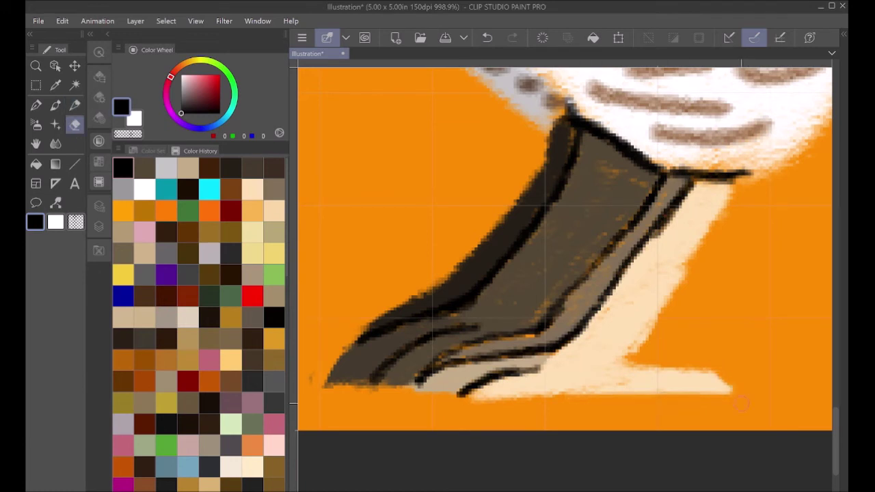
mouse_move(628, 352)
mouse_down()
mouse_move(684, 275)
mouse_move(678, 300)
mouse_up()
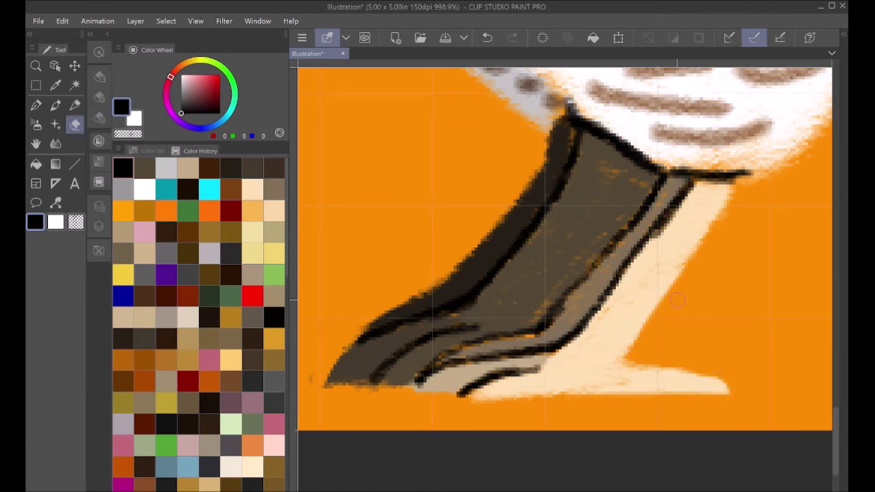
- Fill the orange gaps along the middle foot's black outline with grey-brown (RGB 127, 111, 87)
click(275, 190)
click(74, 105)
drag(536, 334, 521, 339)
drag(481, 343, 458, 351)
- Erase the rough edges of the barred bird's two lower dark brown tail feathers
mouse_move(674, 324)
mouse_down()
mouse_move(605, 368)
mouse_move(304, 491)
mouse_up()
click(76, 125)
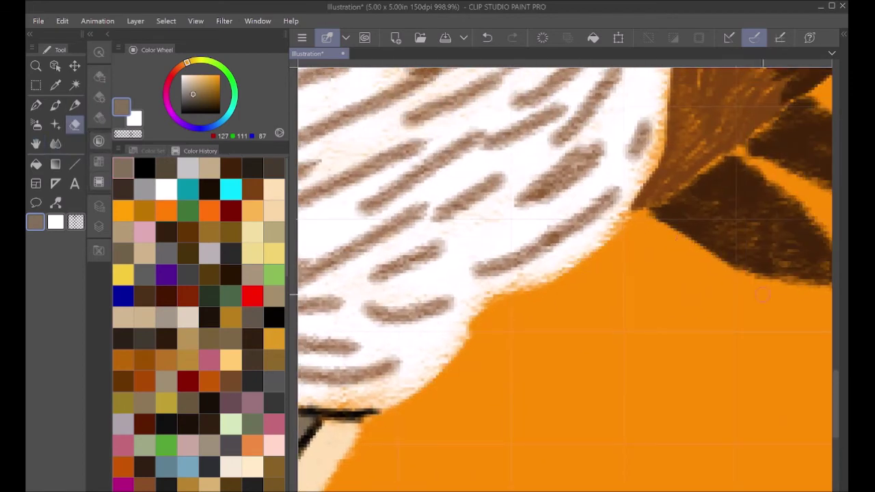
mouse_move(827, 309)
mouse_down()
mouse_move(618, 331)
mouse_move(492, 365)
mouse_up()
mouse_move(469, 243)
mouse_down()
mouse_move(560, 313)
mouse_move(584, 281)
mouse_up()
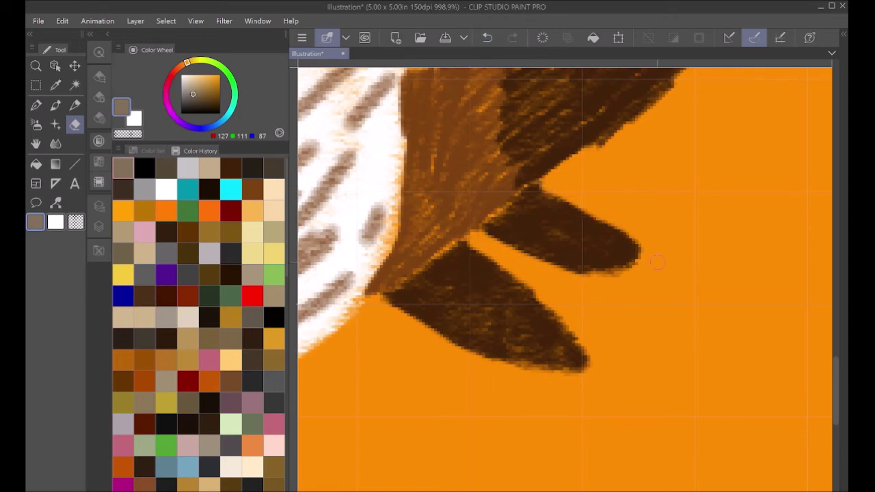
- Draw black lines across the bases of the two lower dark brown tail feathers
click(144, 168)
click(74, 105)
drag(535, 183, 387, 294)
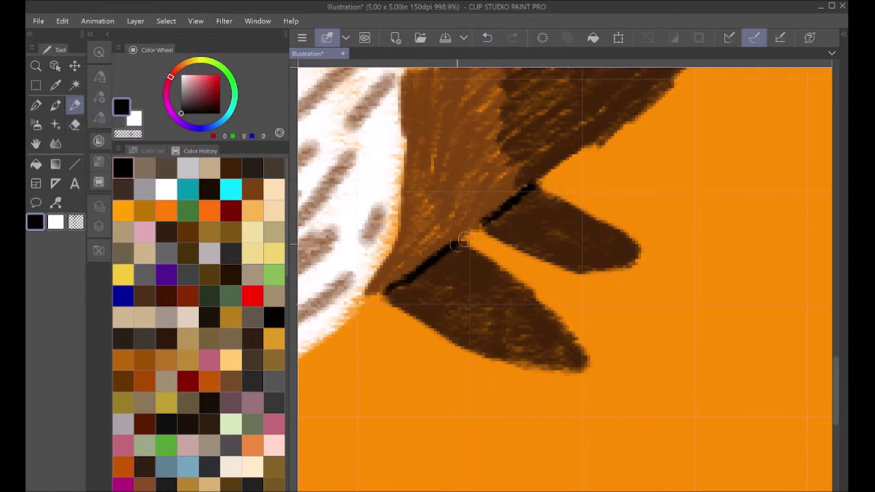
- Trim the rough light grey corner beneath the upright dark brown feather with the eraser
drag(668, 247, 593, 440)
scroll(594, 440, up, 2)
key(e)
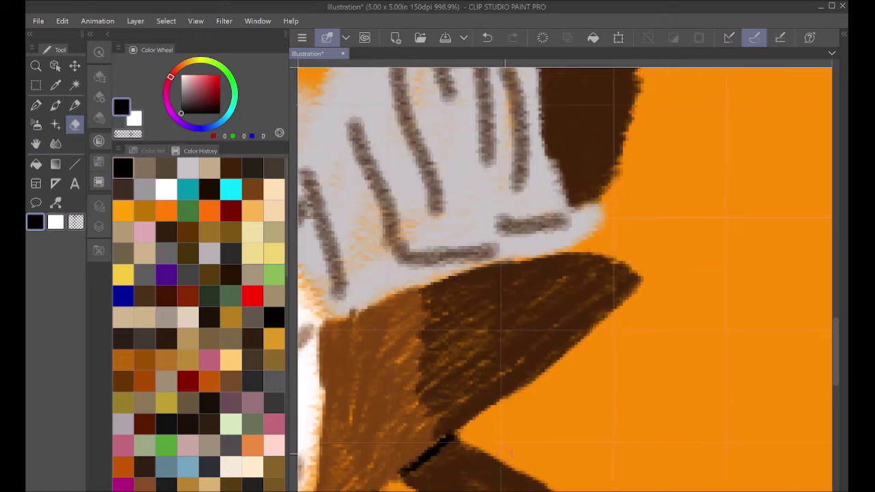
mouse_move(605, 207)
mouse_down()
mouse_move(574, 243)
mouse_move(604, 207)
mouse_move(563, 179)
mouse_up()
click(487, 38)
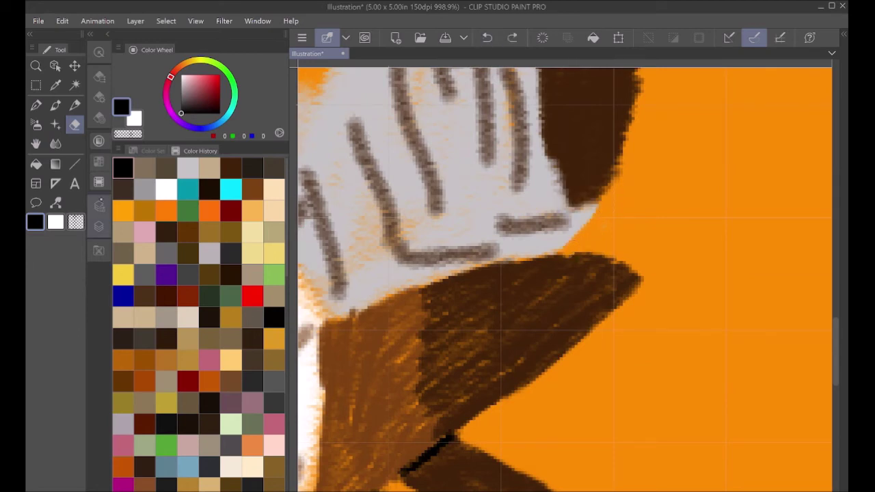
- Toggle Layer 3's visibility to check the artwork, and erase the rough lower outer edge of the upright dark brown feather on Layer 1
click(101, 200)
click(120, 311)
scroll(648, 297, down, 6)
scroll(627, 205, up, 5)
click(119, 308)
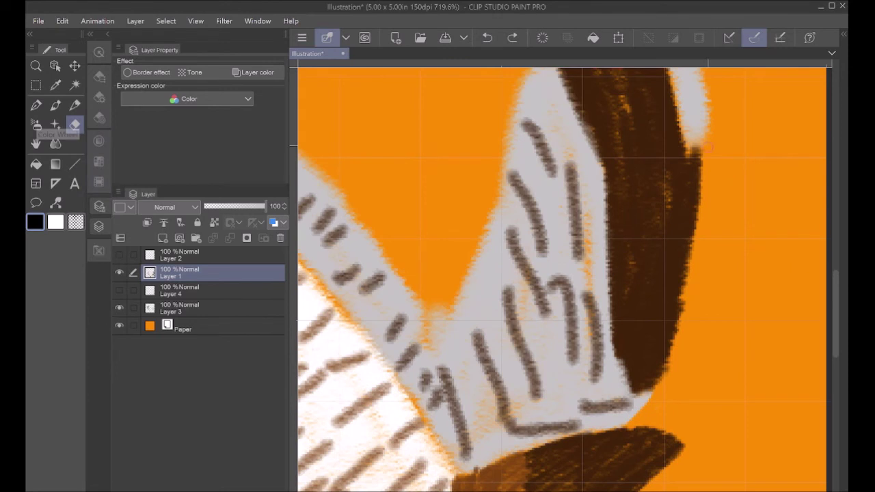
drag(700, 211, 665, 352)
click(487, 37)
drag(684, 301, 661, 381)
click(37, 144)
drag(739, 180, 730, 318)
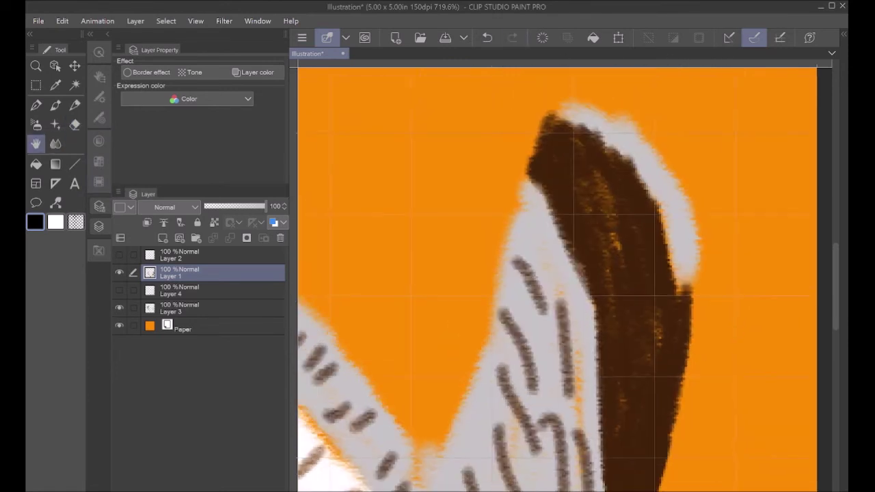
- Even out the upright feather's border with its light grey rim in dark brown (RGB 65, 35, 9), and erase its rough outer edge
click(99, 142)
click(231, 168)
click(75, 105)
drag(677, 286, 660, 223)
key(e)
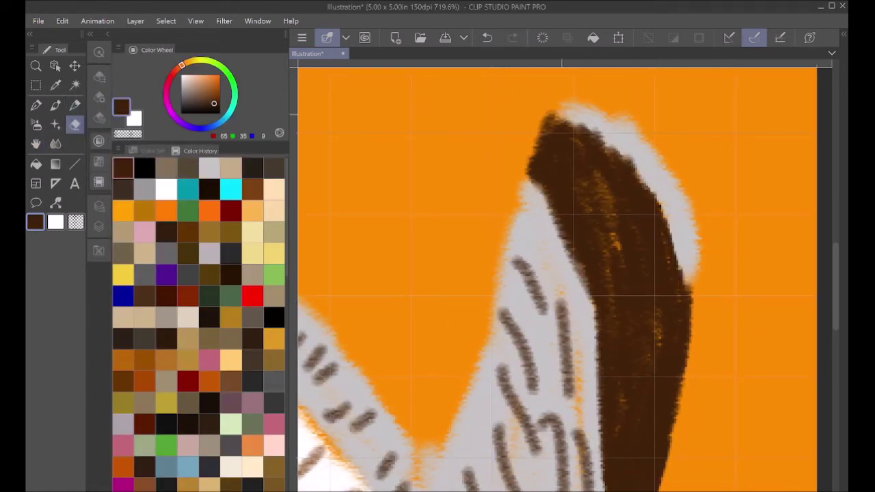
mouse_move(691, 313)
mouse_down()
mouse_move(683, 401)
mouse_move(671, 440)
mouse_up()
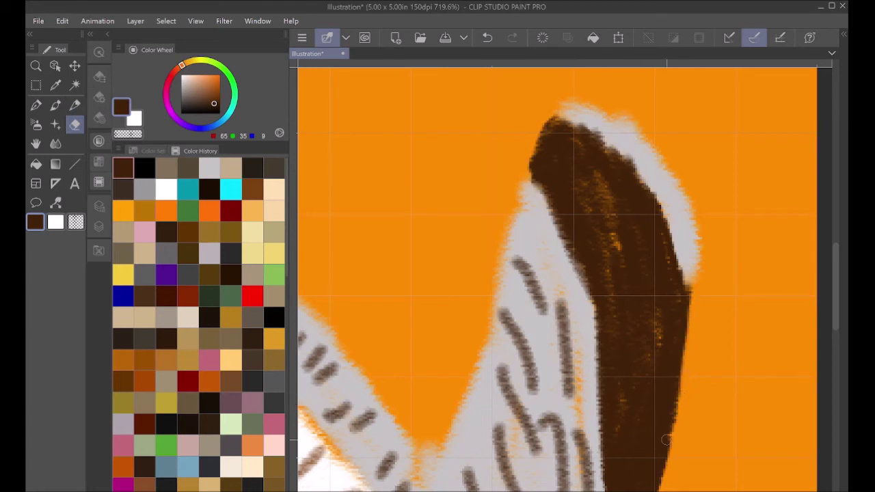
- Check Layer 3 by toggling its visibility, and erase the rough edges around the upright feather's tip and along its grey inner side
click(99, 226)
click(205, 308)
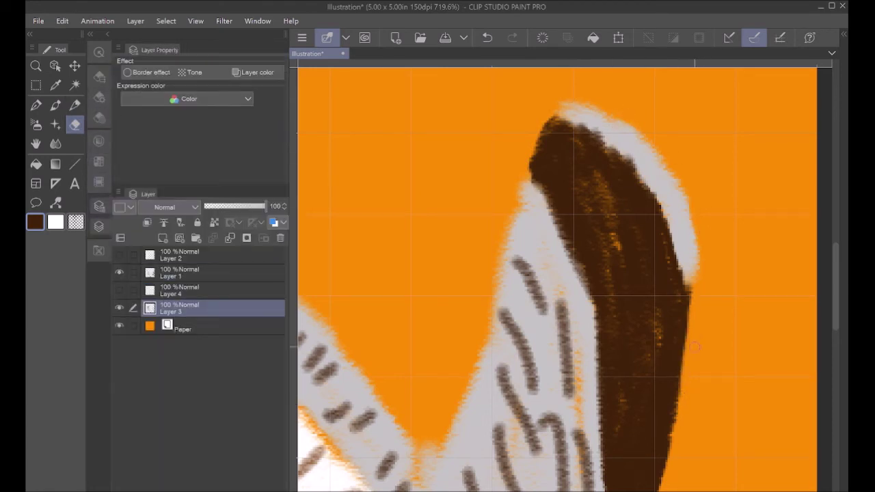
click(120, 308)
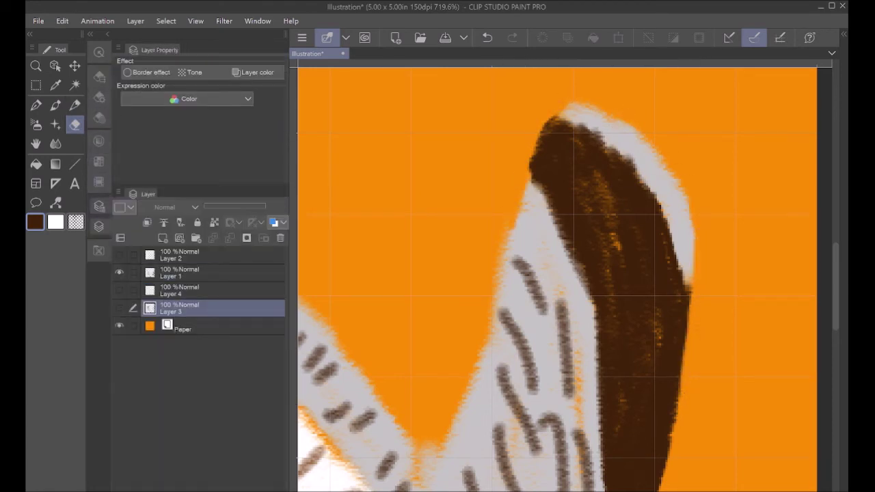
click(119, 308)
click(205, 272)
drag(532, 154, 545, 129)
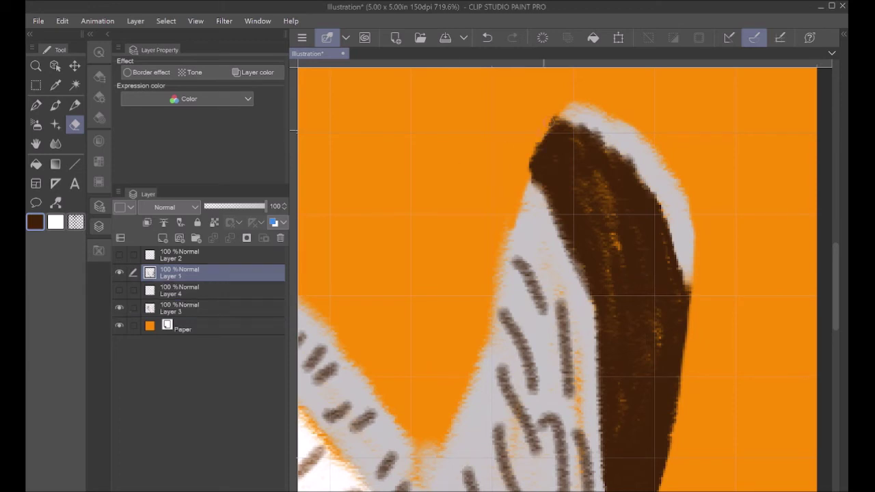
click(183, 305)
drag(512, 221, 477, 365)
- Fill the gap where the grey back meets the upright feather, and smooth the feather's inner edge with light grey
click(75, 105)
click(99, 141)
click(209, 168)
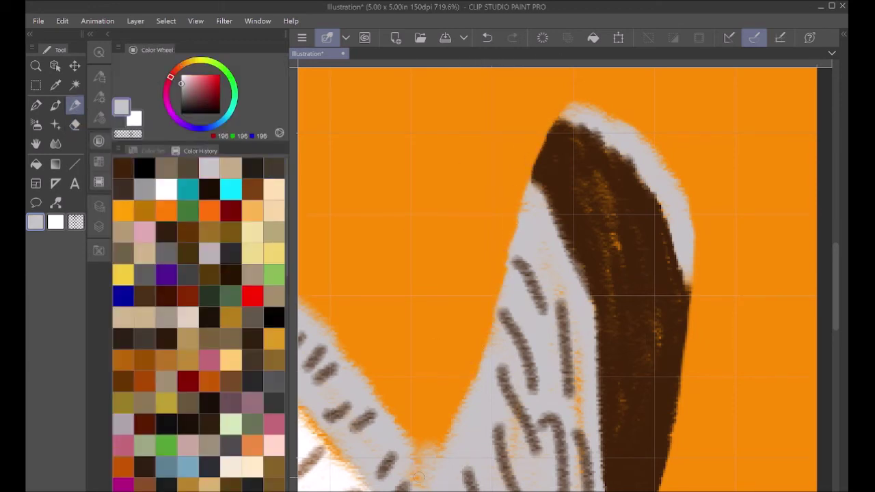
mouse_move(498, 319)
mouse_down()
mouse_move(504, 256)
mouse_move(482, 346)
mouse_up()
click(484, 39)
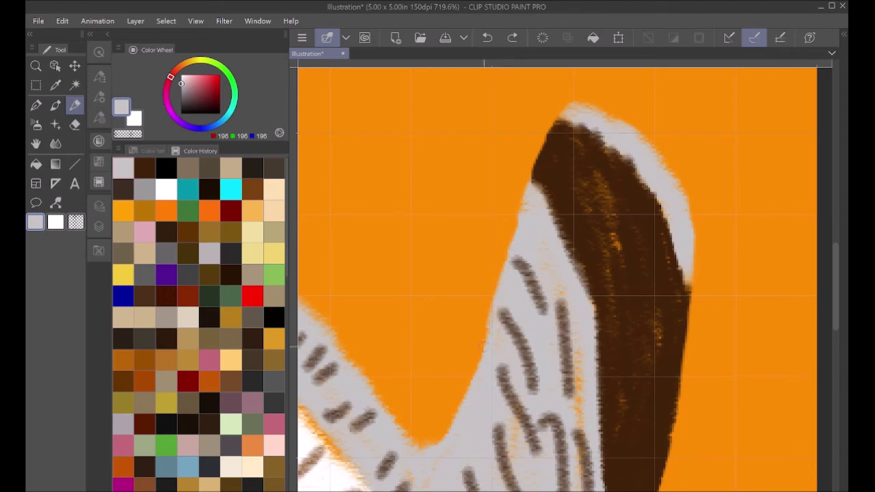
- Erase the rough upper edge of the light grey back between the white neck and the upright feather on Layer 1
click(35, 144)
drag(398, 264, 620, 184)
scroll(560, 304, down, 5)
scroll(615, 299, up, 6)
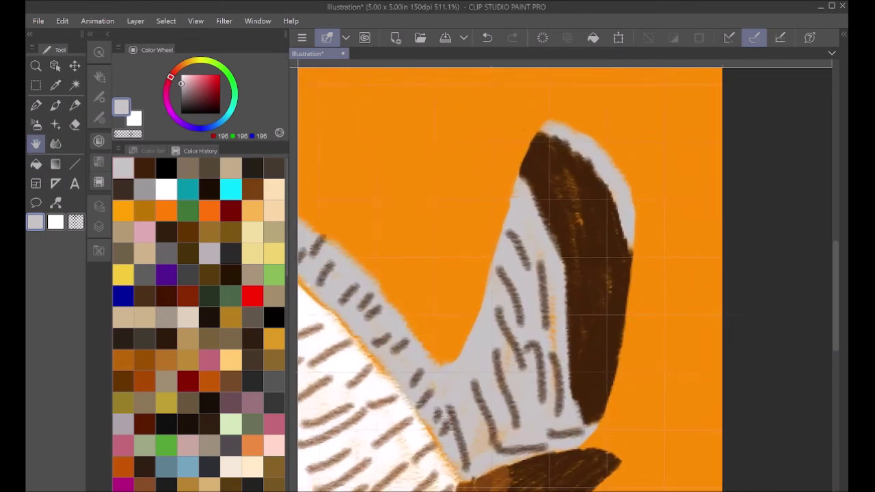
drag(574, 301, 562, 284)
click(76, 125)
drag(373, 179, 546, 265)
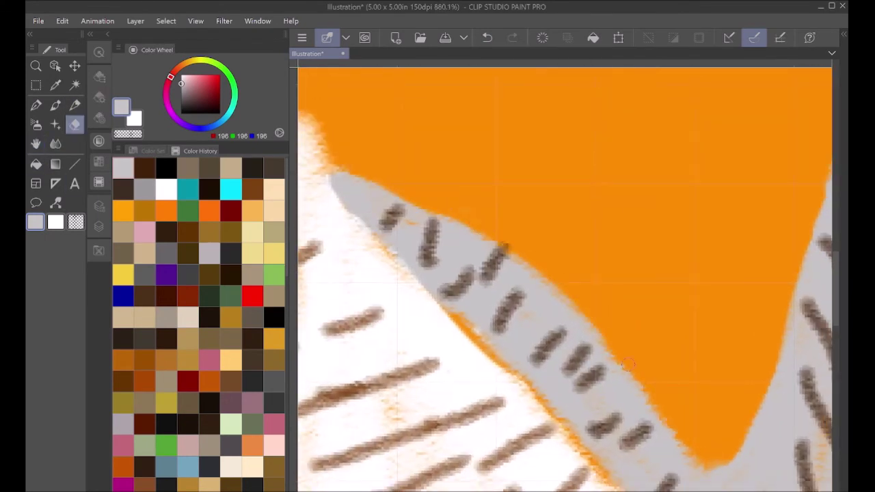
click(99, 226)
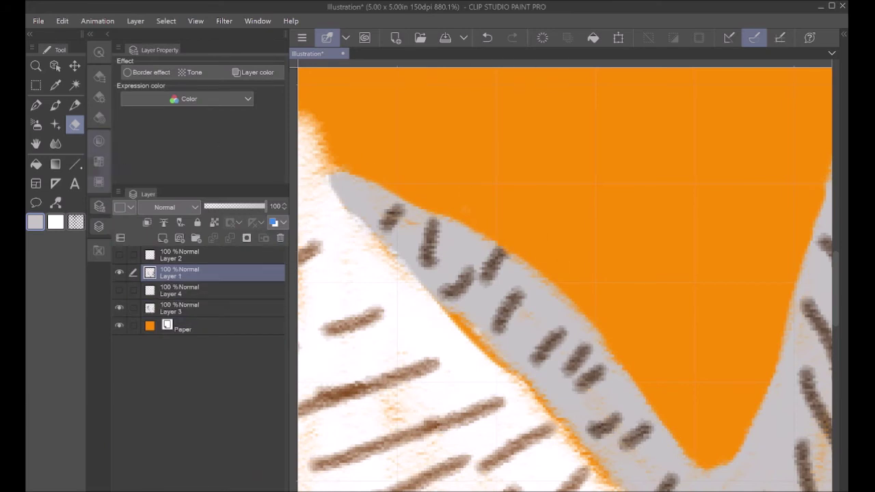
- Undo the last erasures, and clean up the rough edge where the back of the white neck meets the grey back
key(ctrl+z)
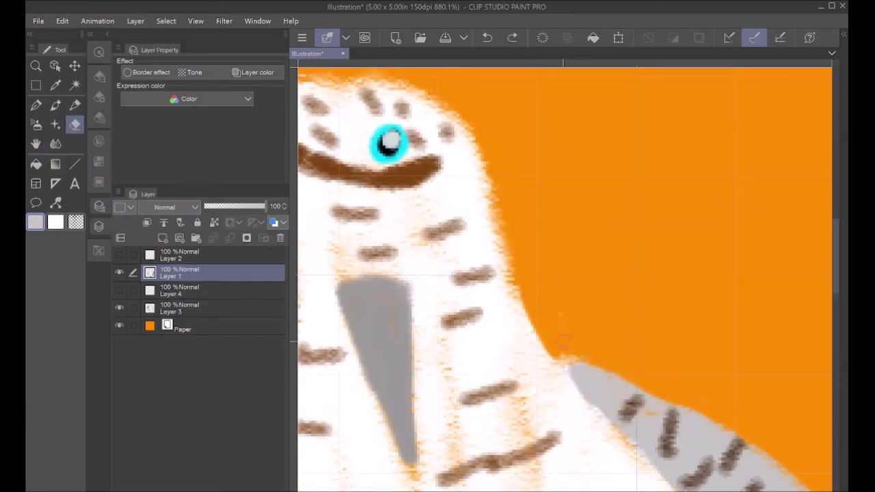
key(ctrl+z)
mouse_move(566, 349)
mouse_down()
mouse_move(530, 296)
mouse_move(555, 338)
mouse_up()
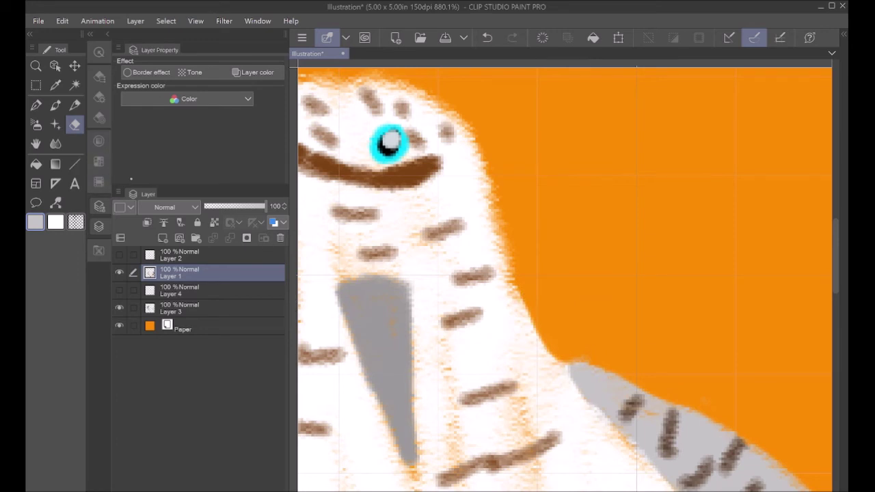
drag(566, 365, 572, 382)
drag(599, 412, 614, 432)
mouse_move(558, 345)
mouse_down()
mouse_move(581, 399)
mouse_move(642, 455)
mouse_up()
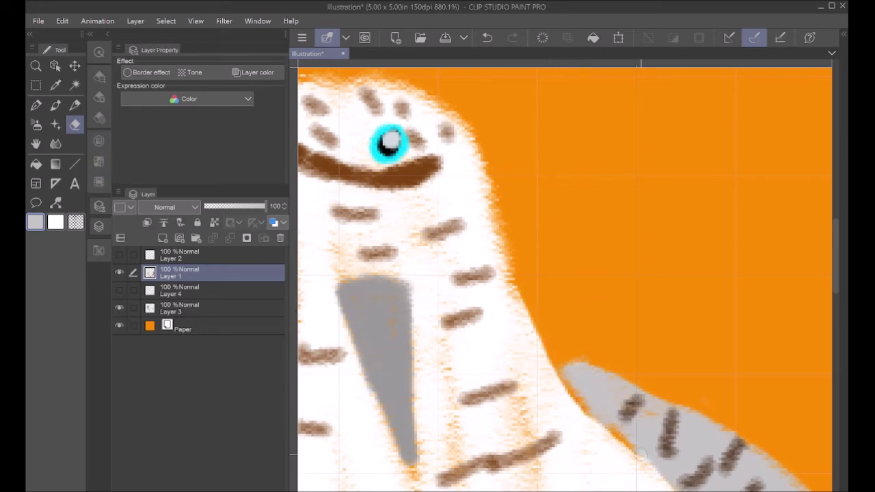
- Erase the rough outer edge along the crown of the white bird's head
key(space)
drag(569, 208, 628, 263)
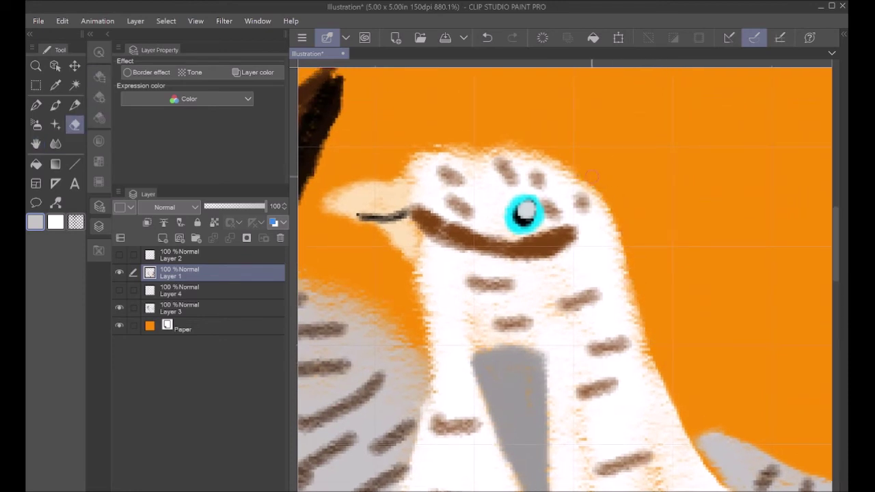
drag(592, 177, 475, 139)
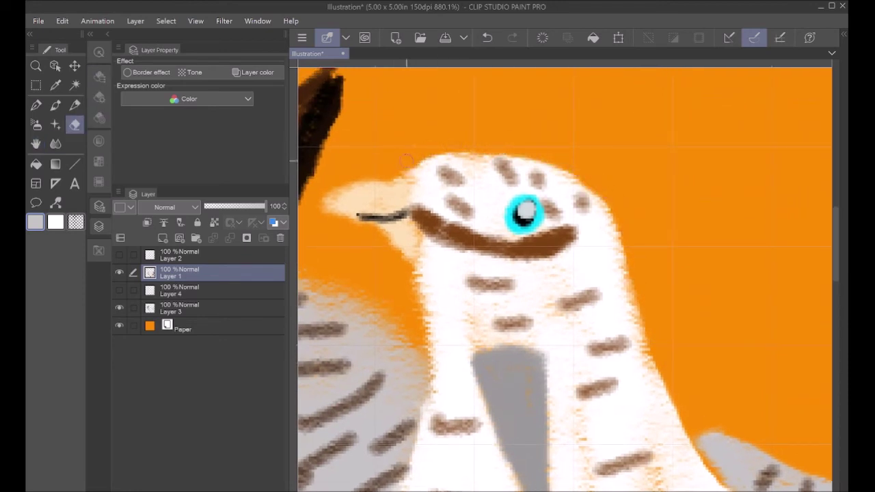
- Reshape the crown and back of the head with a fuller, rounder contour in white (RGB 255, 255, 255)
click(98, 141)
key(b)
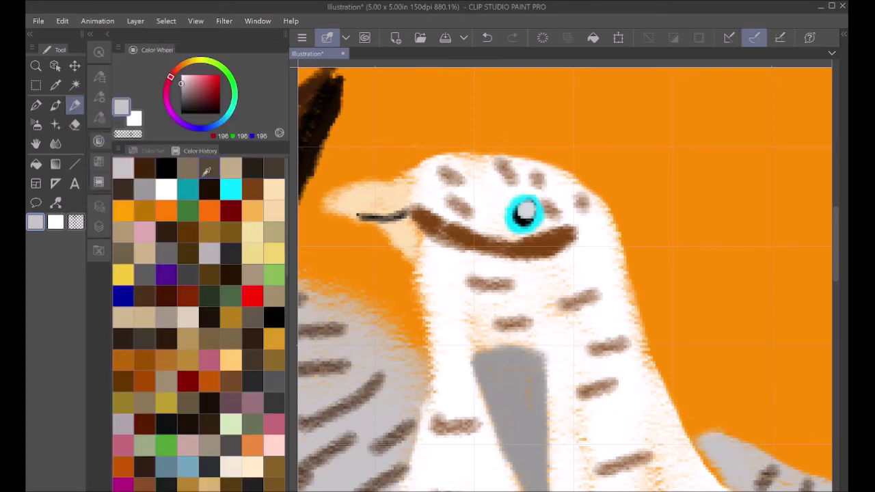
click(205, 171)
mouse_move(431, 164)
mouse_down()
mouse_move(502, 143)
mouse_move(592, 166)
mouse_up()
mouse_move(543, 154)
mouse_down()
mouse_move(600, 184)
mouse_move(613, 220)
mouse_up()
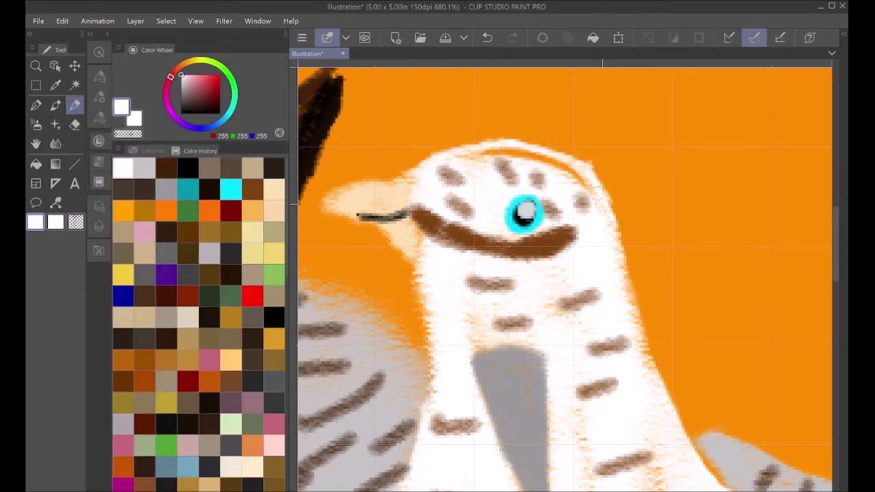
drag(589, 179, 621, 242)
mouse_move(580, 180)
mouse_down()
mouse_move(540, 163)
mouse_move(473, 153)
mouse_move(594, 183)
mouse_up()
drag(613, 234, 624, 294)
- Erase the rough edges around the back of the head and beak, and set the drawing color to peach (RGB 251, 223, 178)
click(75, 124)
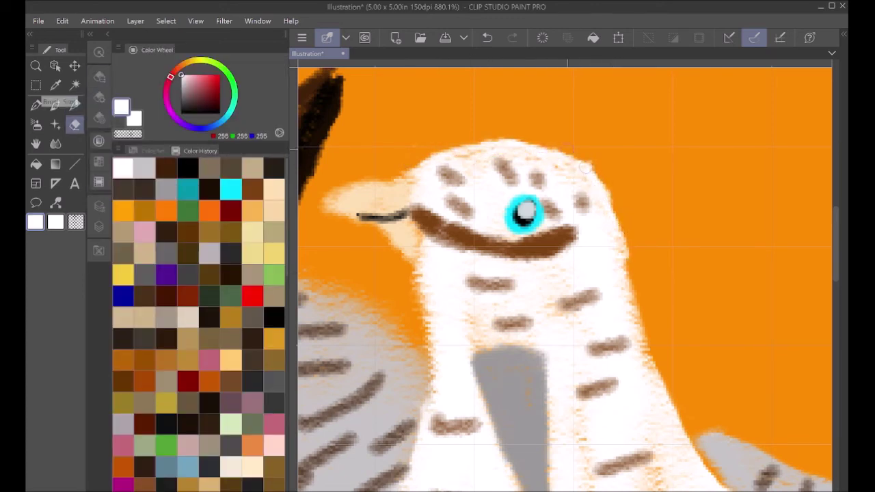
drag(606, 186, 628, 258)
drag(589, 162, 623, 220)
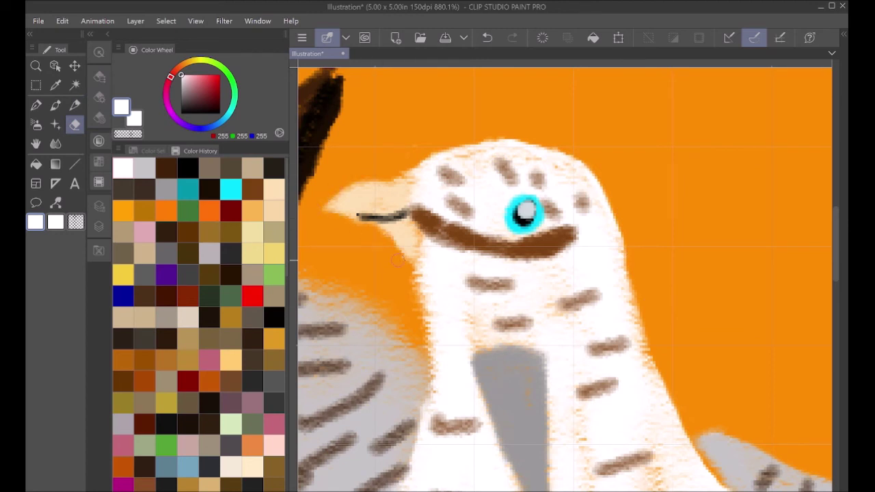
click(273, 190)
key(b)
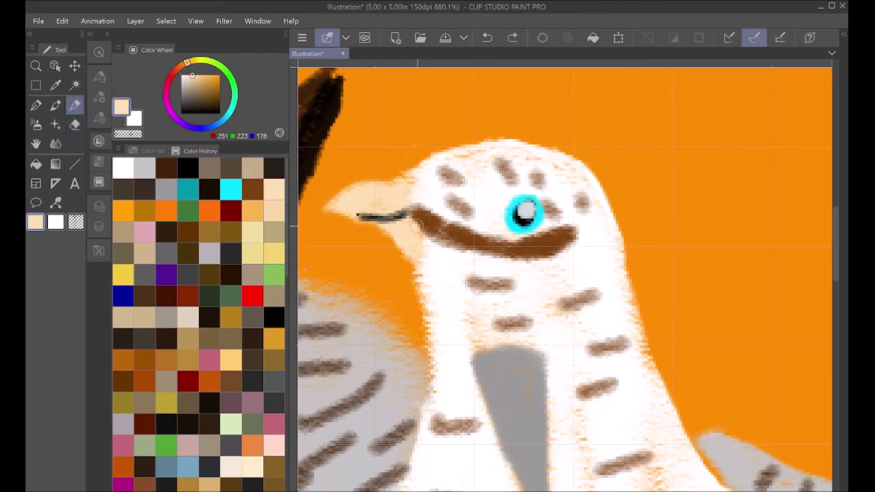
key(e)
- On Layer 3, erase the rough upper edge of the grey bird's body between the black crest and the white neck
click(36, 143)
mouse_move(383, 308)
mouse_down()
mouse_move(598, 313)
mouse_move(596, 86)
mouse_move(512, 252)
mouse_up()
click(98, 212)
click(74, 125)
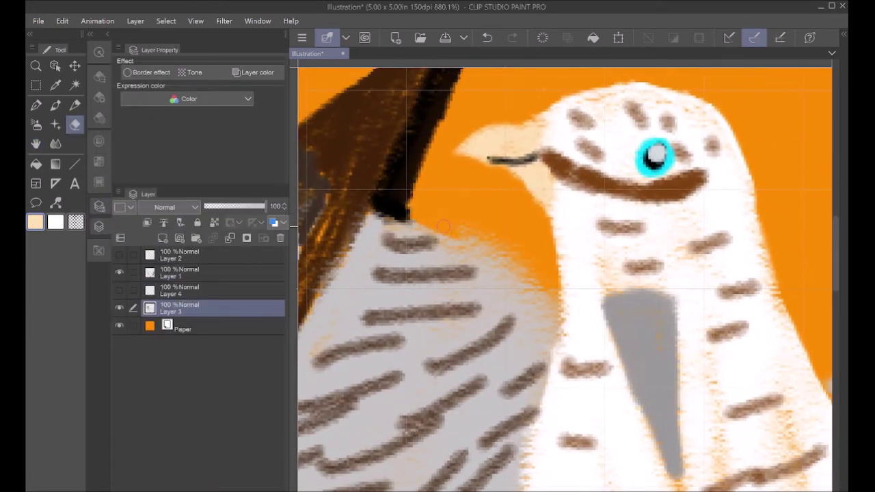
mouse_move(444, 226)
mouse_down()
mouse_move(512, 258)
mouse_move(551, 297)
mouse_move(536, 285)
mouse_move(436, 277)
mouse_move(469, 248)
mouse_up()
- On Layer 1, draw a black outline where the white bird's neck and belly overlap the grey body behind the beak side
key(space)
scroll(536, 285, down, 5)
click(75, 106)
click(98, 142)
scroll(480, 250, up, 4)
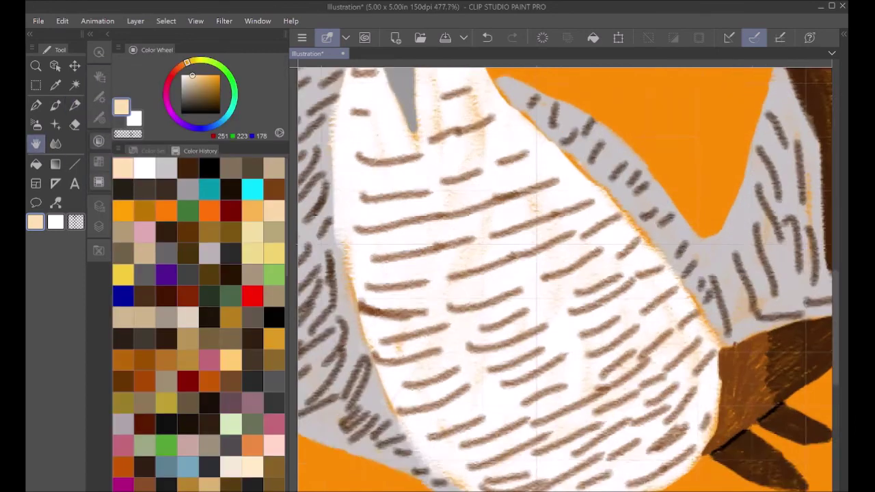
scroll(369, 123, up, 4)
drag(369, 123, 561, 362)
click(209, 168)
click(75, 106)
drag(530, 212, 513, 302)
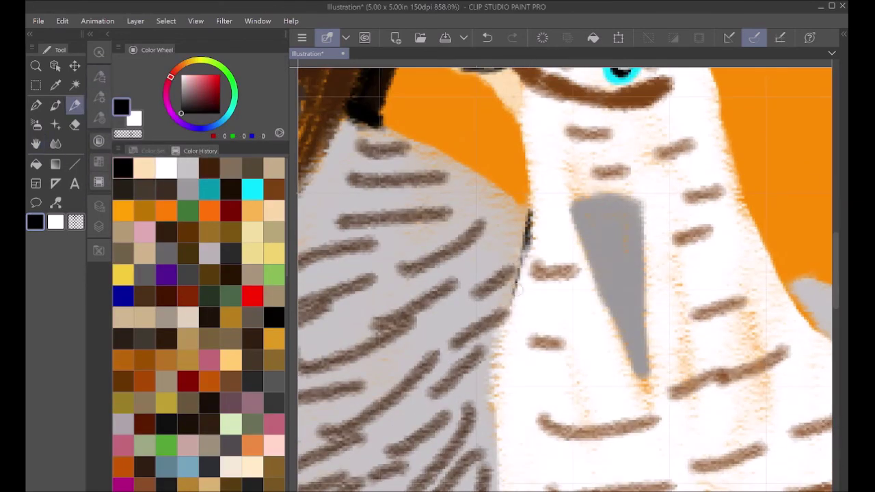
click(99, 206)
mouse_move(531, 218)
mouse_down()
mouse_move(498, 381)
mouse_move(489, 491)
mouse_move(485, 122)
mouse_move(499, 280)
mouse_move(569, 491)
mouse_up()
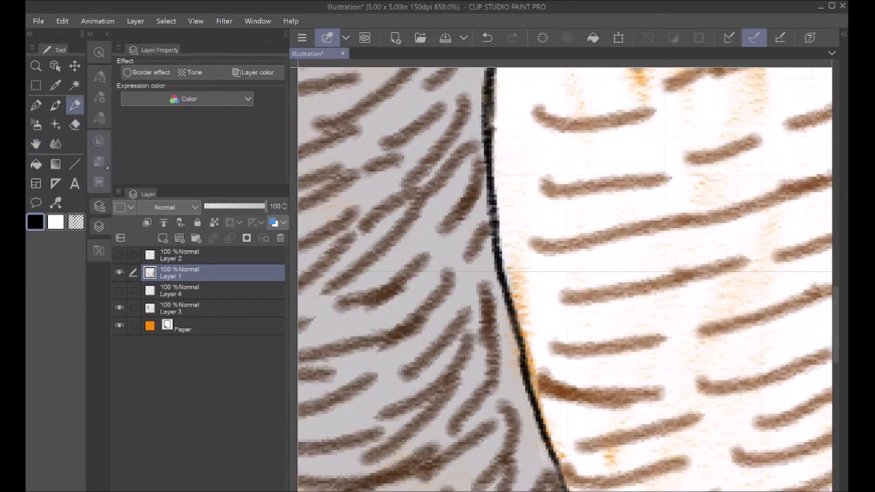
- Undo the stray strokes, and retouch the black neck and belly outline with black and white
click(100, 141)
drag(519, 275, 541, 416)
mouse_move(514, 276)
mouse_down()
mouse_move(529, 380)
mouse_move(510, 335)
mouse_up()
key(p)
key(ctrl+z)
key(b)
key(ctrl+z)
click(144, 168)
drag(505, 279, 528, 383)
click(145, 168)
mouse_move(510, 268)
mouse_down()
mouse_move(533, 369)
mouse_move(462, 91)
mouse_move(410, 83)
mouse_up()
- Continue the black outline along the lower belly's border with the grey body, down to the legs
key(space)
click(145, 168)
drag(406, 198, 436, 274)
drag(413, 219, 444, 300)
drag(428, 265, 492, 364)
mouse_move(454, 307)
mouse_down()
mouse_move(500, 376)
mouse_move(564, 422)
mouse_move(622, 487)
mouse_up()
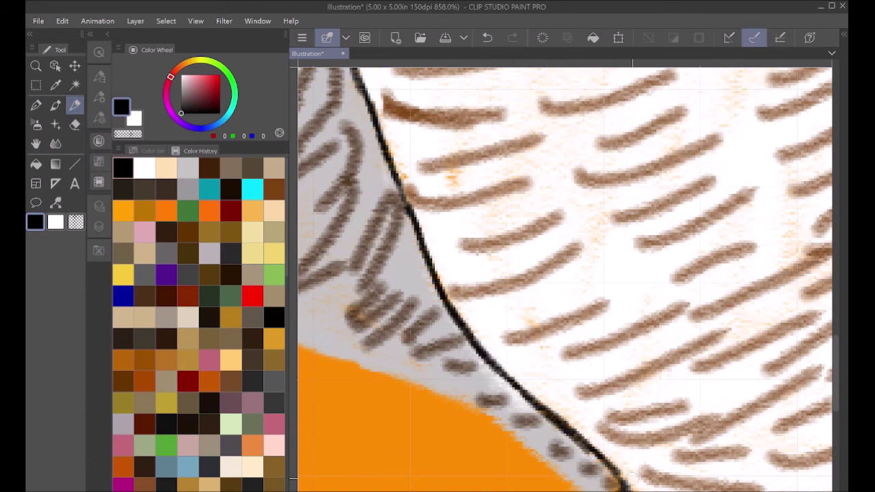
- Even out the underside of the belly beside the legs in white, and erase its rough outer edge
click(36, 143)
mouse_move(813, 476)
mouse_down()
mouse_move(578, 342)
mouse_move(630, 338)
mouse_up()
click(144, 168)
click(74, 104)
mouse_move(433, 380)
mouse_down()
mouse_move(507, 383)
mouse_move(533, 369)
mouse_up()
click(74, 124)
drag(592, 318, 574, 347)
click(37, 125)
drag(670, 287, 481, 434)
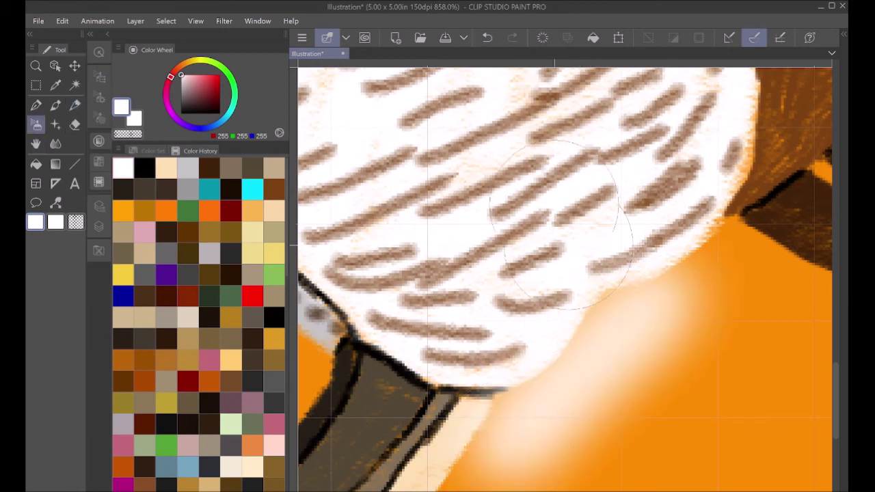
key(ctrl+z)
- Draw a black outline along the border between the white belly and grey back, starting at the brown tail feathers
click(36, 144)
drag(692, 314, 472, 365)
mouse_move(540, 75)
mouse_down()
mouse_move(539, 216)
mouse_move(531, 207)
mouse_up()
click(144, 168)
click(74, 104)
mouse_move(533, 390)
mouse_down()
mouse_move(470, 286)
mouse_move(329, 120)
mouse_up()
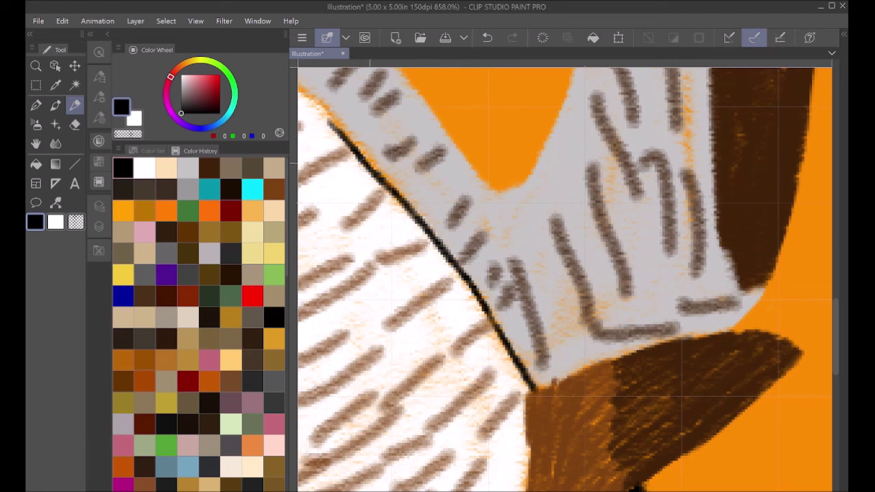
- Fill the gaps beside the upper part of the back outline with light grey
click(188, 168)
drag(380, 169, 402, 185)
drag(390, 180, 348, 137)
- Extend the black outline up the white body's border with the grey back to the base of the neck
click(36, 144)
drag(376, 164, 581, 360)
click(145, 168)
click(74, 105)
drag(541, 326, 328, 112)
- Sample the light grey of the back and touch up the area beside the black outline
alt+click(486, 250)
mouse_move(461, 235)
mouse_down()
mouse_move(537, 311)
mouse_move(450, 226)
mouse_up()
click(36, 144)
scroll(588, 236, down, 7)
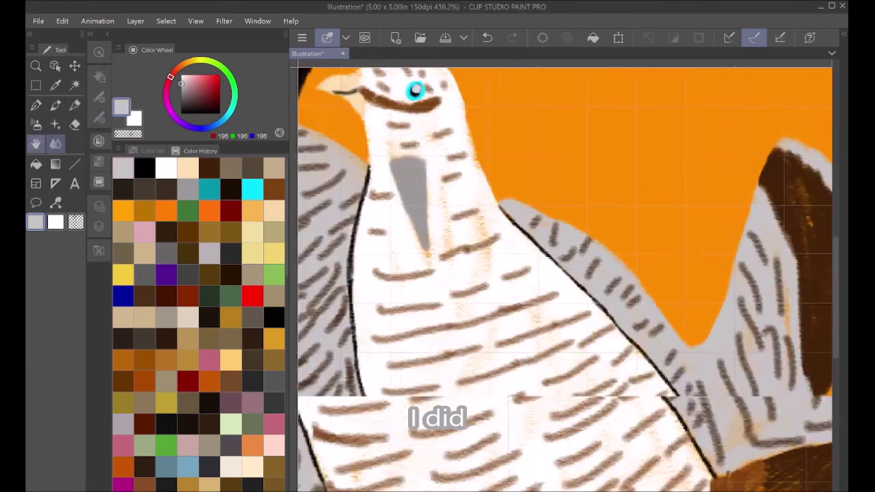